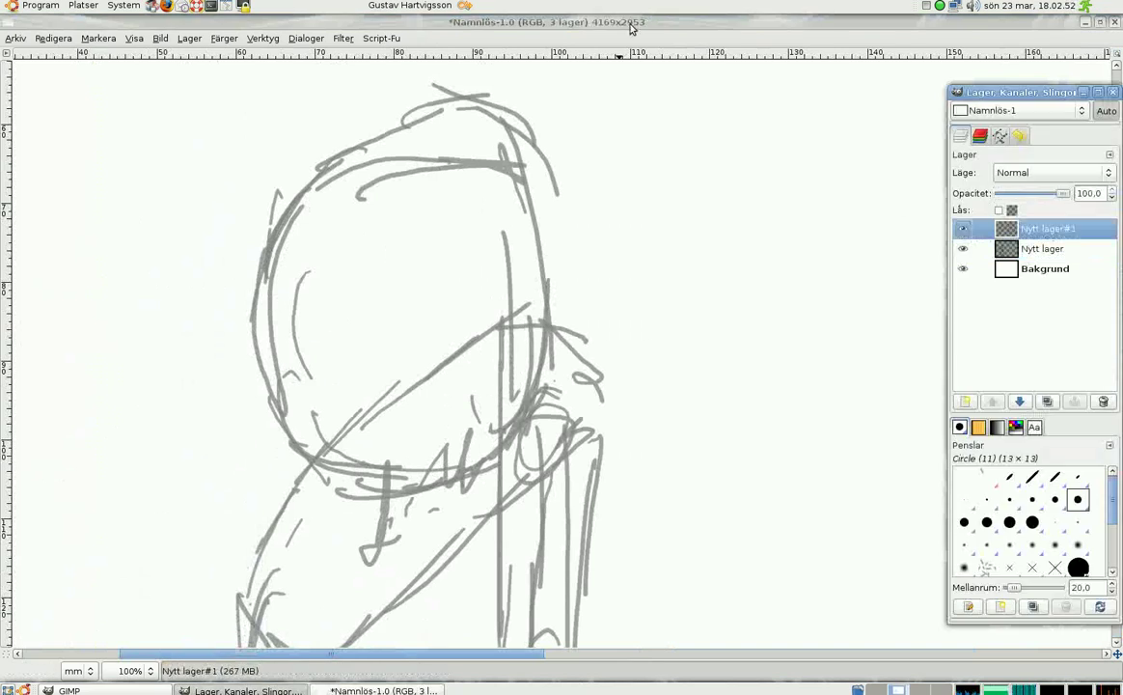
Draw two trial black strokes around the head, then undo both.
{"action": "left_click_drag", "start_coordinate": [260, 291], "coordinate": [399, 166]}
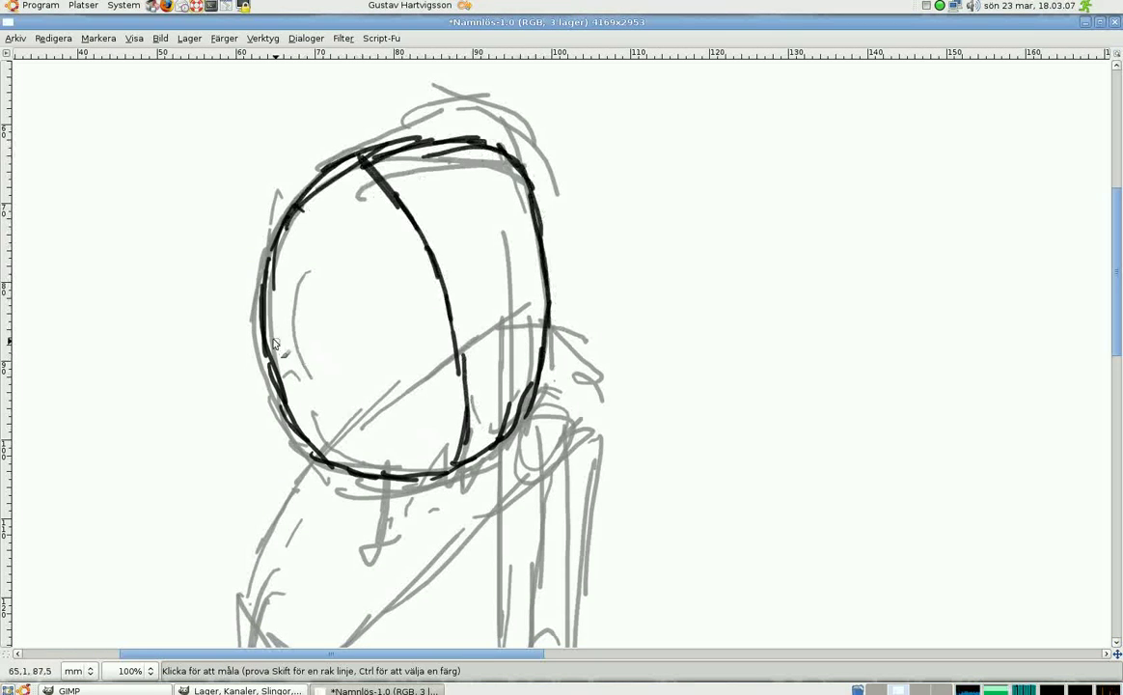
{"action": "left_click_drag", "start_coordinate": [273, 343], "coordinate": [503, 299]}
{"action": "key", "text": "ctrl+z"}
{"action": "key", "text": "ctrl+z"}
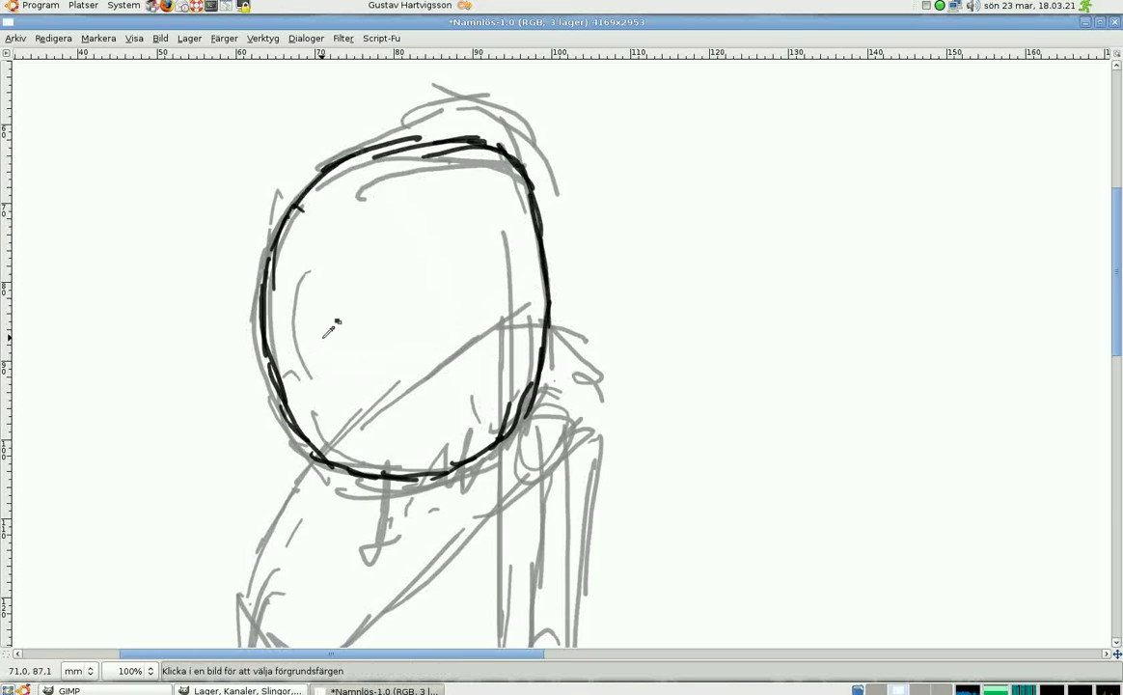
{"action": "key", "text": "ctrl+z"}
{"action": "key", "text": "ctrl+z"}
{"action": "key", "text": "ctrl+z"}
Draw a grey guide line and construction lines across the face, then ink the jawline and hair strands.
{"action": "left_click_drag", "start_coordinate": [253, 337], "coordinate": [458, 314]}
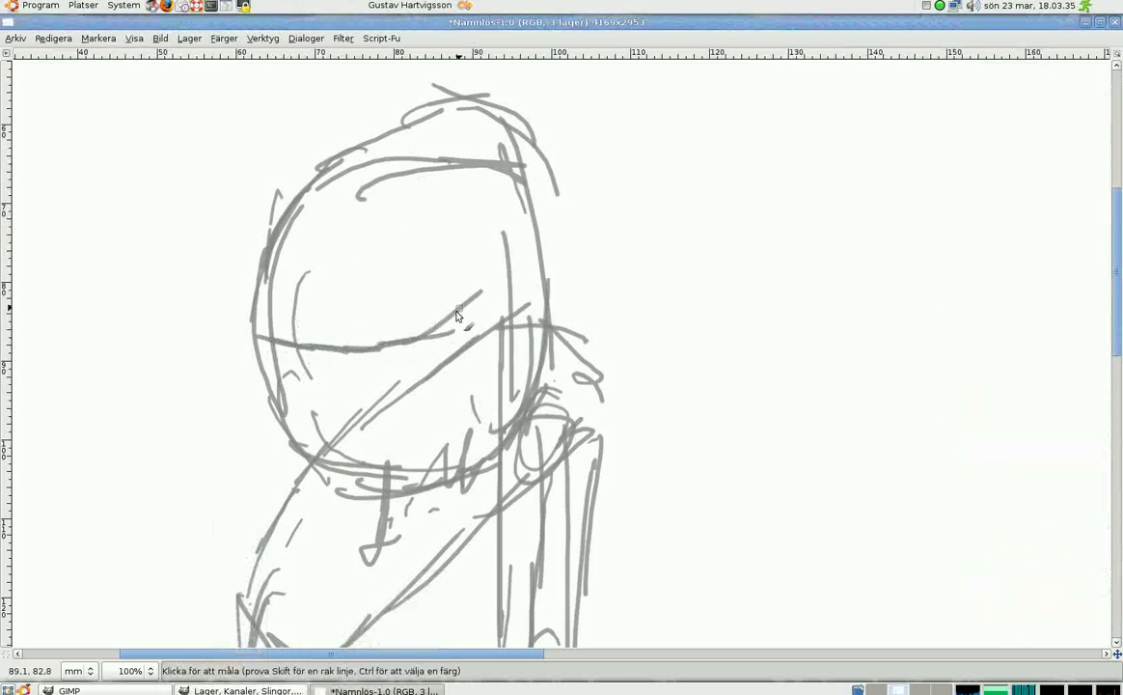
{"action": "left_click_drag", "start_coordinate": [453, 469], "coordinate": [281, 372]}
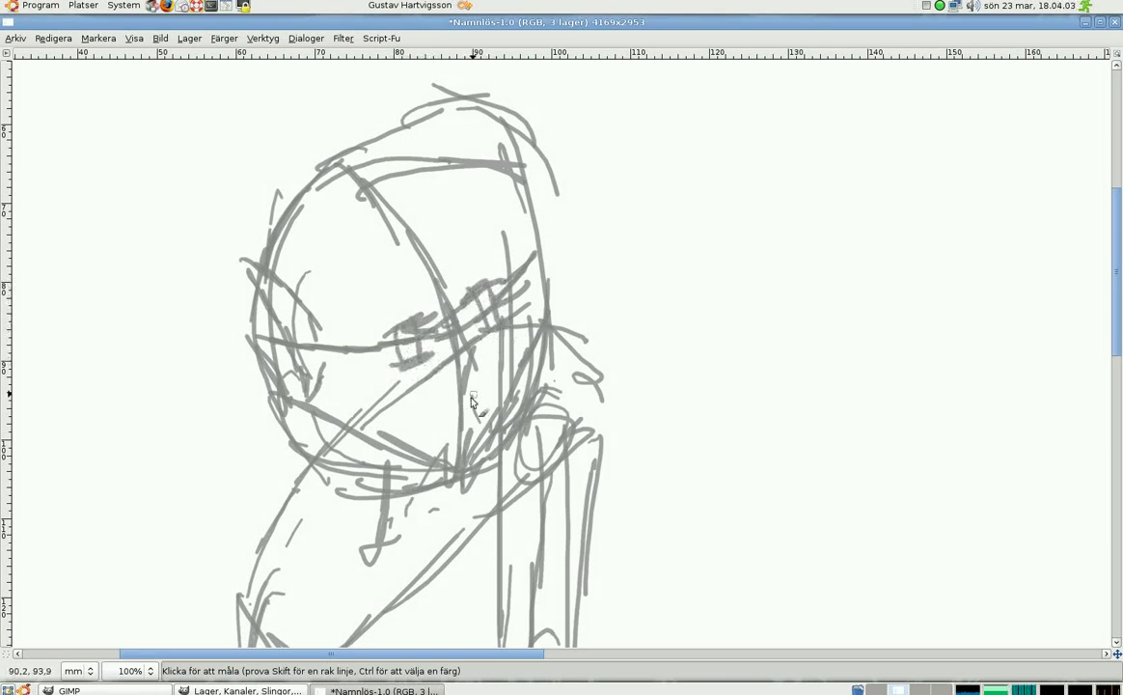
{"action": "left_click_drag", "start_coordinate": [256, 345], "coordinate": [398, 448]}
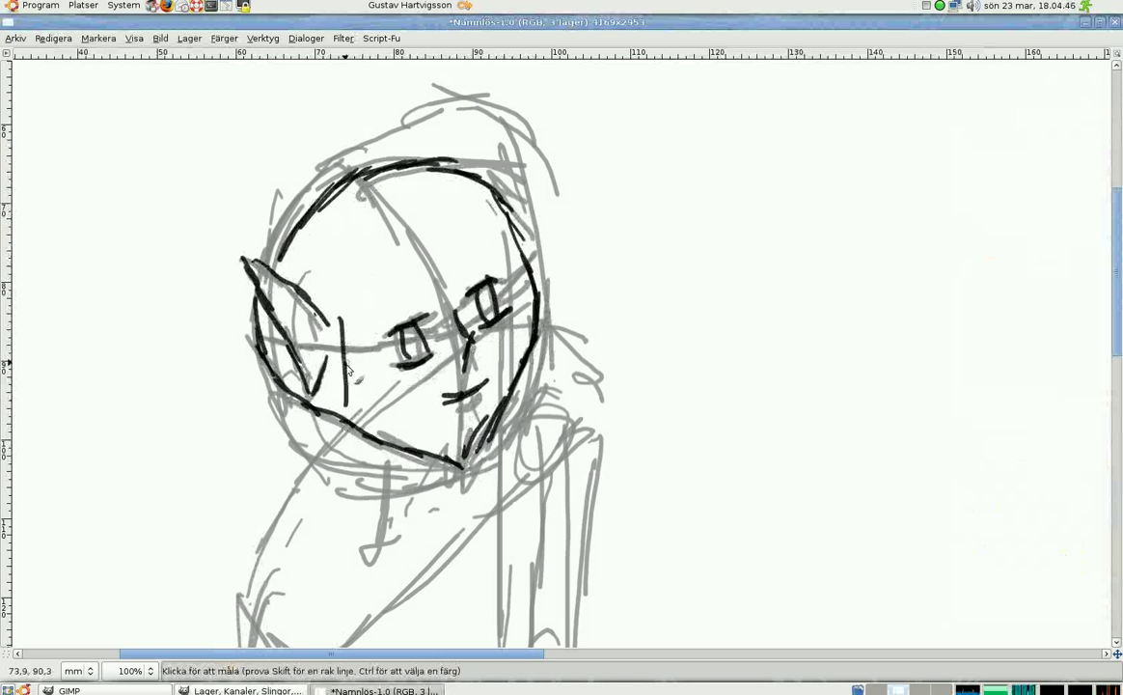
{"action": "mouse_move", "coordinate": [349, 372]}
{"action": "left_mouse_down"}
{"action": "mouse_move", "coordinate": [480, 295]}
{"action": "mouse_move", "coordinate": [474, 362]}
{"action": "left_mouse_up"}
Ink the contour down the left side of the body.
{"action": "left_click_drag", "start_coordinate": [278, 306], "coordinate": [237, 425]}
{"action": "scroll", "coordinate": [242, 424], "scroll_direction": "down", "scroll_amount": 5}
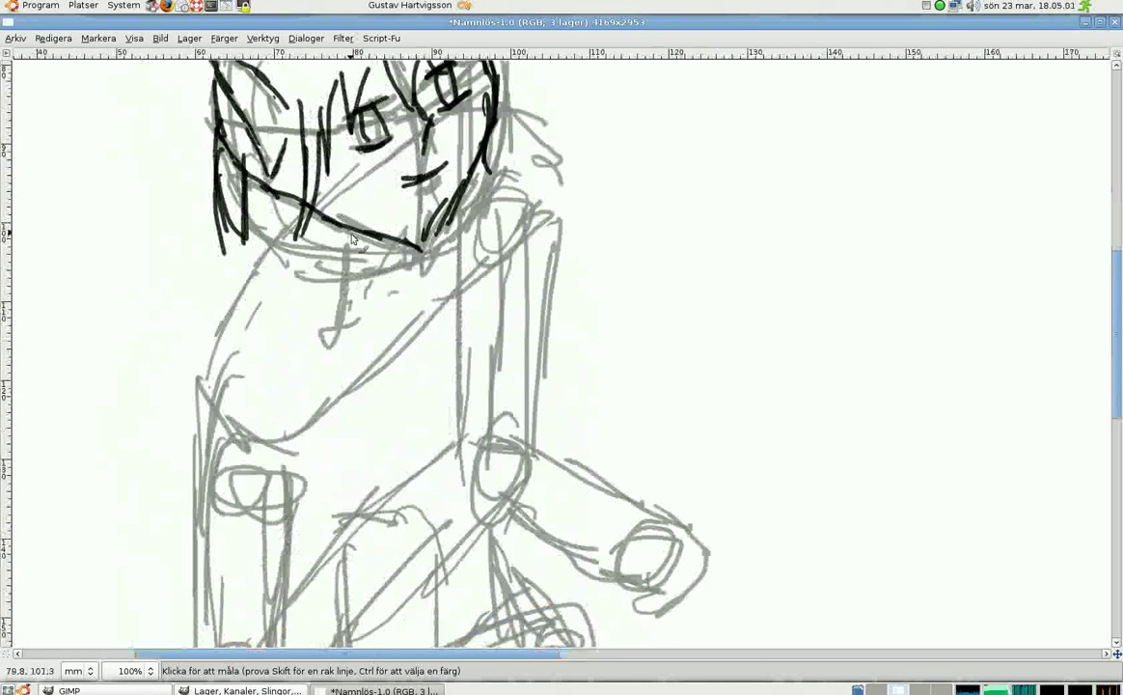
{"action": "left_click_drag", "start_coordinate": [332, 198], "coordinate": [242, 289]}
{"action": "left_click_drag", "start_coordinate": [275, 249], "coordinate": [182, 386]}
{"action": "scroll", "coordinate": [239, 382], "scroll_direction": "down", "scroll_amount": 3}
{"action": "left_click_drag", "start_coordinate": [224, 260], "coordinate": [198, 512]}
{"action": "scroll", "coordinate": [222, 434], "scroll_direction": "down", "scroll_amount": 5}
{"action": "left_click_drag", "start_coordinate": [192, 319], "coordinate": [145, 536]}
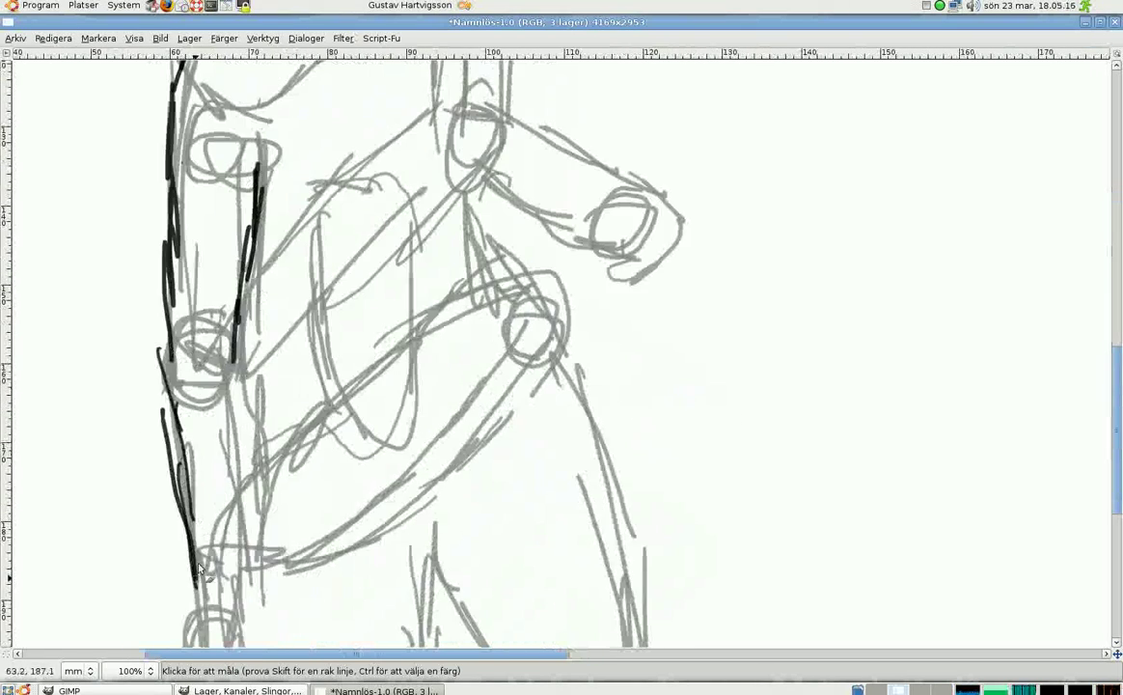
{"action": "scroll", "coordinate": [174, 434], "scroll_direction": "down", "scroll_amount": 5}
{"action": "left_click_drag", "start_coordinate": [217, 328], "coordinate": [159, 400]}
{"action": "scroll", "coordinate": [290, 386], "scroll_direction": "up", "scroll_amount": 10}
Ink the arm and the lower edge of the dress.
{"action": "left_click_drag", "start_coordinate": [355, 376], "coordinate": [313, 145]}
{"action": "scroll", "coordinate": [319, 290], "scroll_direction": "down", "scroll_amount": 5}
{"action": "left_click_drag", "start_coordinate": [367, 280], "coordinate": [415, 434]}
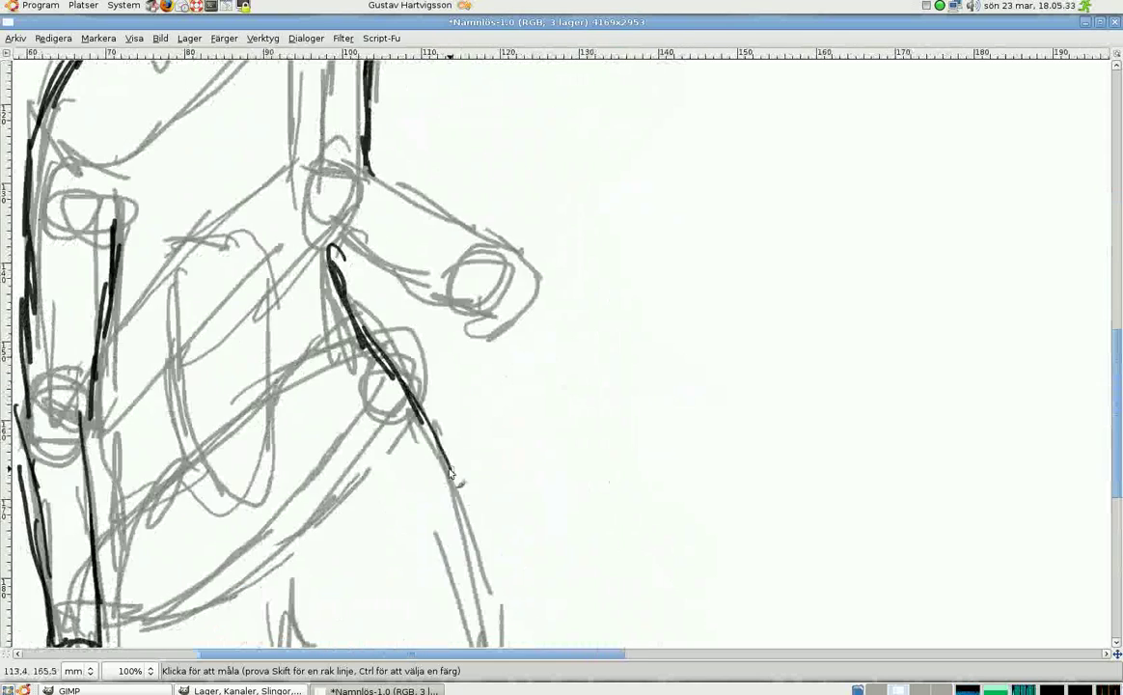
{"action": "scroll", "coordinate": [289, 337], "scroll_direction": "down", "scroll_amount": 5}
{"action": "scroll", "coordinate": [290, 338], "scroll_direction": "left", "scroll_amount": 3}
{"action": "mouse_move", "coordinate": [172, 253]}
{"action": "left_mouse_down"}
{"action": "mouse_move", "coordinate": [254, 415]}
{"action": "mouse_move", "coordinate": [751, 253]}
{"action": "left_mouse_up"}
{"action": "left_click_drag", "start_coordinate": [730, 272], "coordinate": [212, 545]}
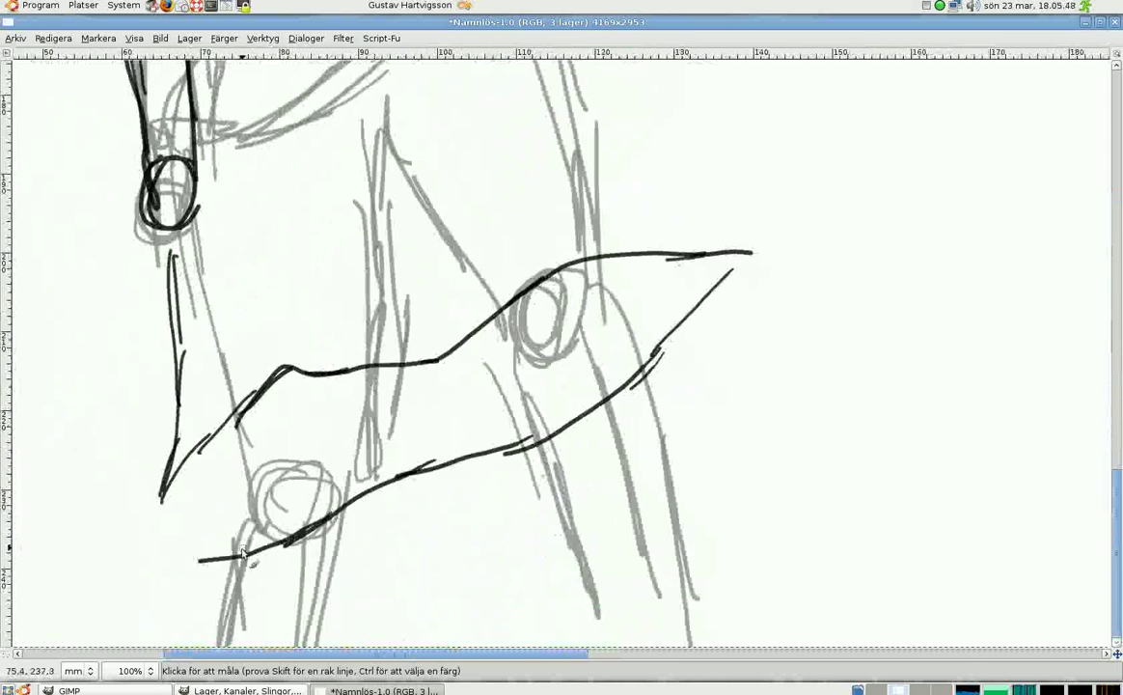
{"action": "scroll", "coordinate": [245, 319], "scroll_direction": "right", "scroll_amount": 2}
Ink the dress's long lower contour and the legs, with a mark near the knee.
{"action": "mouse_move", "coordinate": [237, 427]}
{"action": "left_mouse_down"}
{"action": "mouse_move", "coordinate": [145, 548]}
{"action": "mouse_move", "coordinate": [232, 526]}
{"action": "left_mouse_up"}
{"action": "left_click_drag", "start_coordinate": [357, 371], "coordinate": [301, 642]}
{"action": "left_click_drag", "start_coordinate": [232, 545], "coordinate": [299, 538]}
{"action": "left_click_drag", "start_coordinate": [536, 292], "coordinate": [550, 275]}
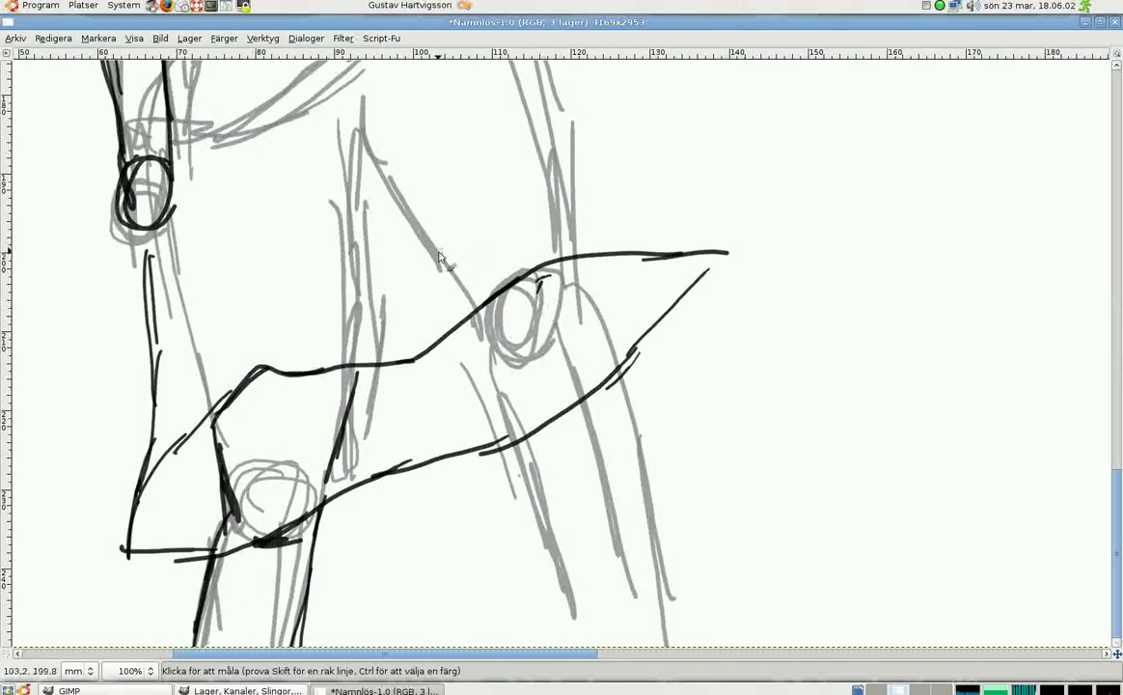
{"action": "left_click_drag", "start_coordinate": [516, 323], "coordinate": [545, 579]}
Ink additional contour lines over the upper body.
{"action": "scroll", "coordinate": [579, 483], "scroll_direction": "up", "scroll_amount": 5}
{"action": "scroll", "coordinate": [579, 482], "scroll_direction": "right", "scroll_amount": 3}
{"action": "left_click_drag", "start_coordinate": [400, 174], "coordinate": [594, 458]}
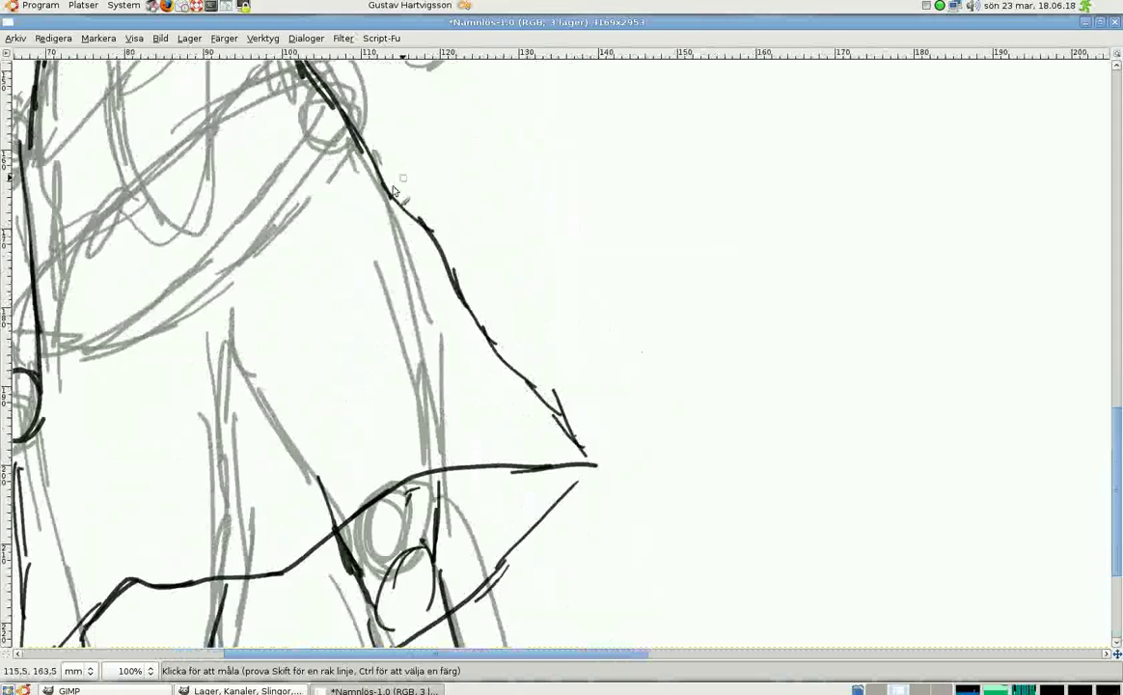
{"action": "scroll", "coordinate": [386, 338], "scroll_direction": "left", "scroll_amount": 2}
{"action": "left_click_drag", "start_coordinate": [249, 307], "coordinate": [304, 453]}
{"action": "scroll", "coordinate": [281, 315], "scroll_direction": "up", "scroll_amount": 3}
{"action": "left_click_drag", "start_coordinate": [280, 150], "coordinate": [179, 231]}
{"action": "scroll", "coordinate": [289, 289], "scroll_direction": "up", "scroll_amount": 3}
{"action": "left_click_drag", "start_coordinate": [249, 284], "coordinate": [230, 386]}
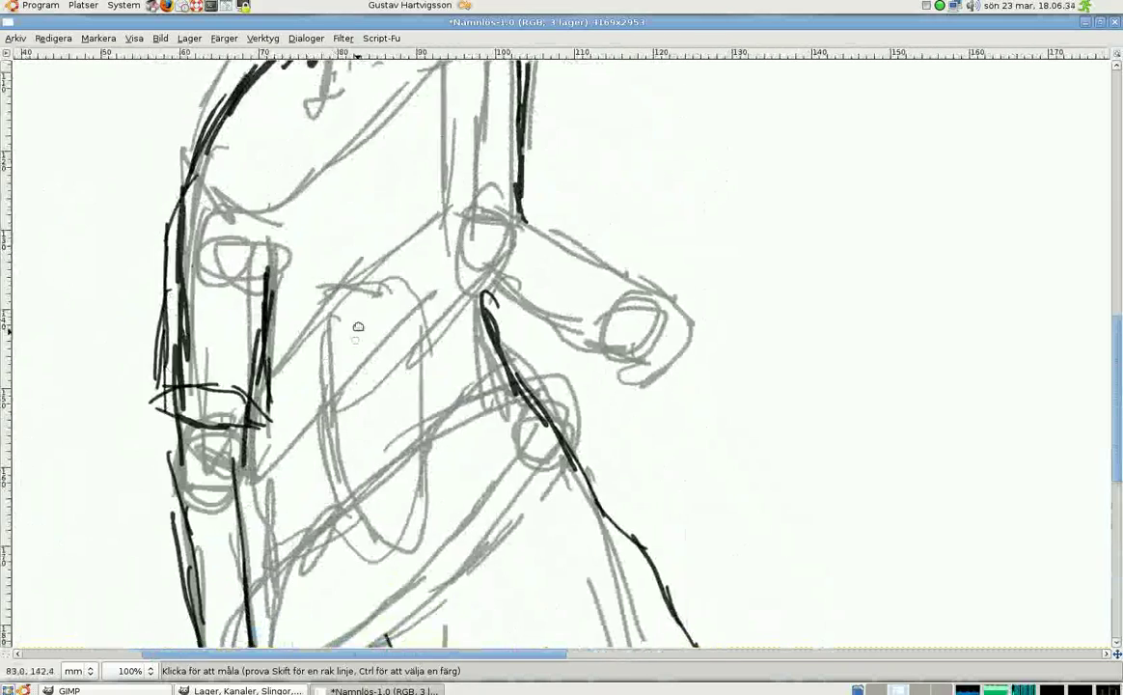
{"action": "scroll", "coordinate": [289, 289], "scroll_direction": "up", "scroll_amount": 3}
Ink the torso's outer edge, the curved hand lines and the arm contour along the torso.
{"action": "left_click_drag", "start_coordinate": [384, 160], "coordinate": [386, 391]}
{"action": "left_click_drag", "start_coordinate": [378, 318], "coordinate": [355, 407]}
{"action": "scroll", "coordinate": [386, 386], "scroll_direction": "down", "scroll_amount": 3}
{"action": "left_click_drag", "start_coordinate": [275, 266], "coordinate": [220, 410]}
{"action": "scroll", "coordinate": [328, 308], "scroll_direction": "up", "scroll_amount": 1}
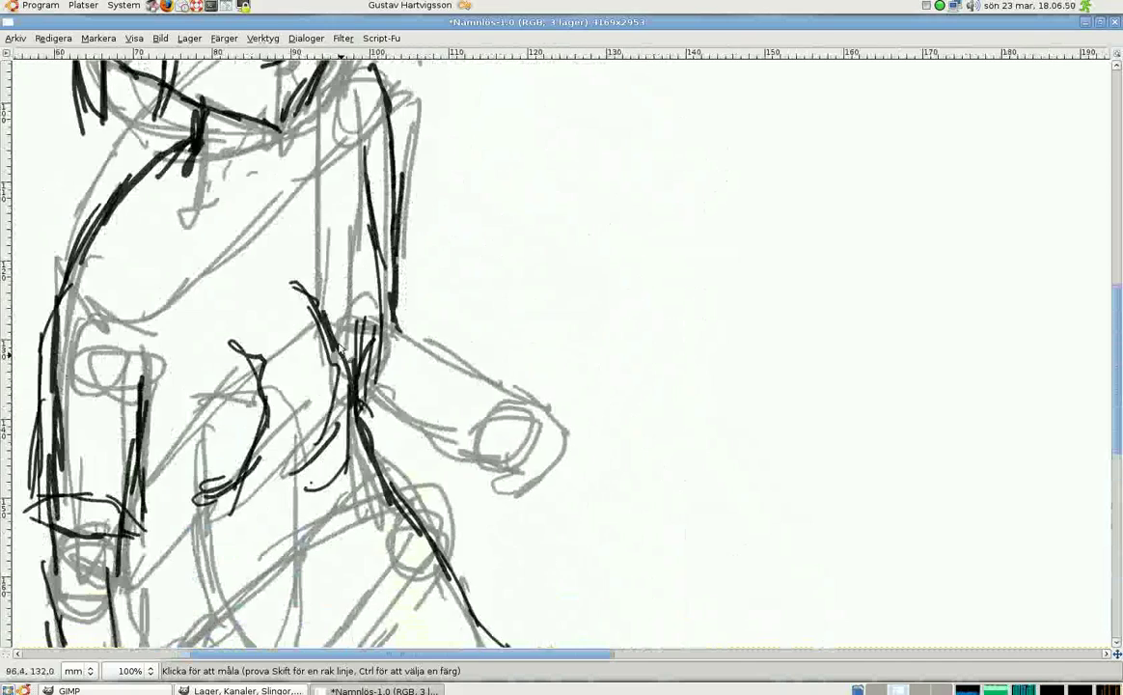
{"action": "scroll", "coordinate": [330, 308], "scroll_direction": "right", "scroll_amount": 2}
{"action": "scroll", "coordinate": [330, 309], "scroll_direction": "right", "scroll_amount": 2}
{"action": "scroll", "coordinate": [482, 289], "scroll_direction": "down", "scroll_amount": 2}
Ink long hair strands flowing to the left of the face.
{"action": "scroll", "coordinate": [483, 290], "scroll_direction": "up", "scroll_amount": 2}
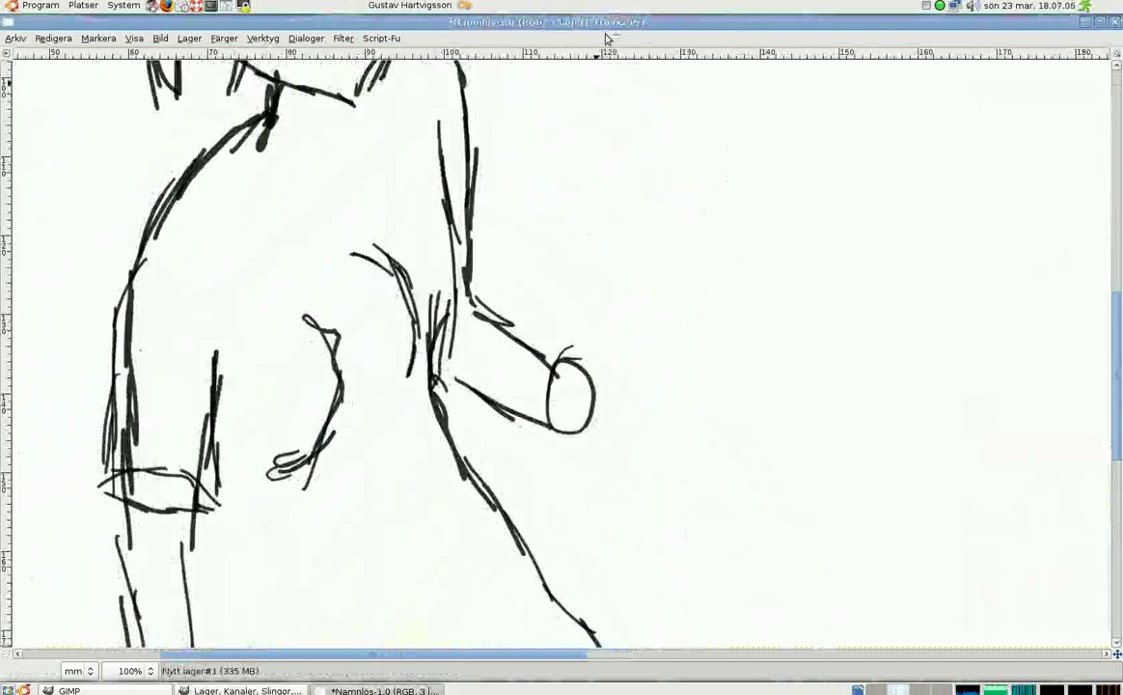
{"action": "scroll", "coordinate": [349, 220], "scroll_direction": "down", "scroll_amount": 6}
{"action": "left_click_drag", "start_coordinate": [332, 181], "coordinate": [281, 409]}
{"action": "scroll", "coordinate": [281, 409], "scroll_direction": "up", "scroll_amount": 3}
{"action": "scroll", "coordinate": [282, 409], "scroll_direction": "left", "scroll_amount": 1}
{"action": "left_click_drag", "start_coordinate": [405, 328], "coordinate": [613, 253]}
{"action": "left_click_drag", "start_coordinate": [396, 369], "coordinate": [559, 312]}
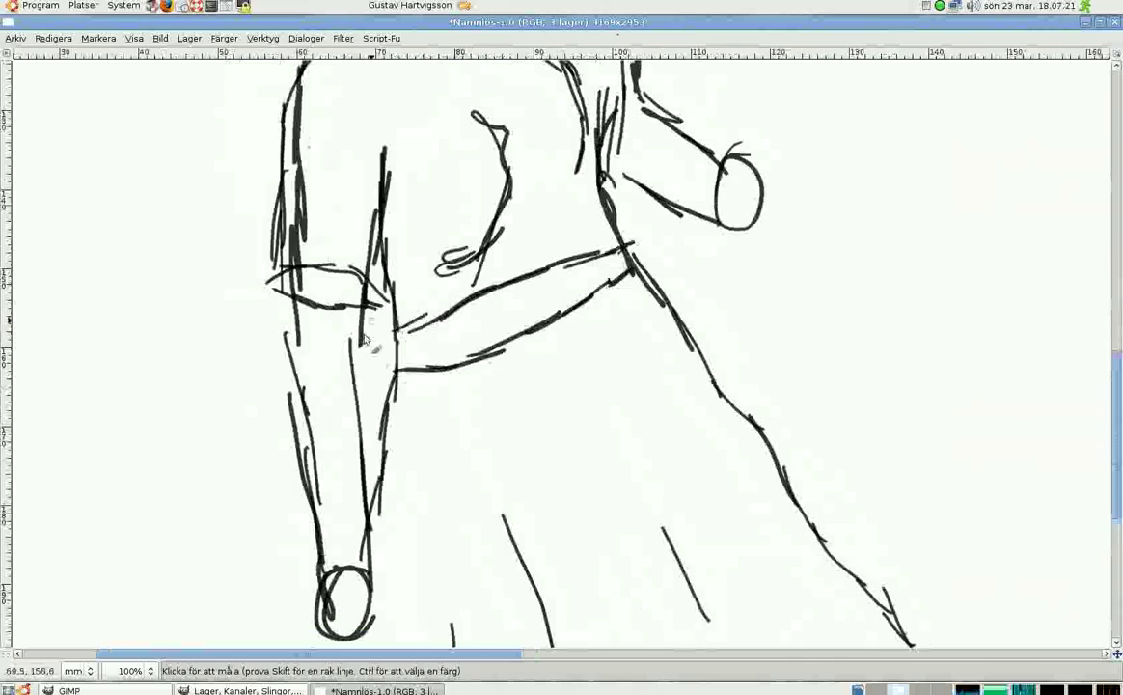
{"action": "scroll", "coordinate": [365, 339], "scroll_direction": "down", "scroll_amount": 3}
{"action": "scroll", "coordinate": [365, 340], "scroll_direction": "left", "scroll_amount": 1}
Ink two long diagonal strokes beside the leg and several more leg contours.
{"action": "left_click_drag", "start_coordinate": [207, 470], "coordinate": [348, 275]}
{"action": "left_click_drag", "start_coordinate": [232, 448], "coordinate": [356, 338]}
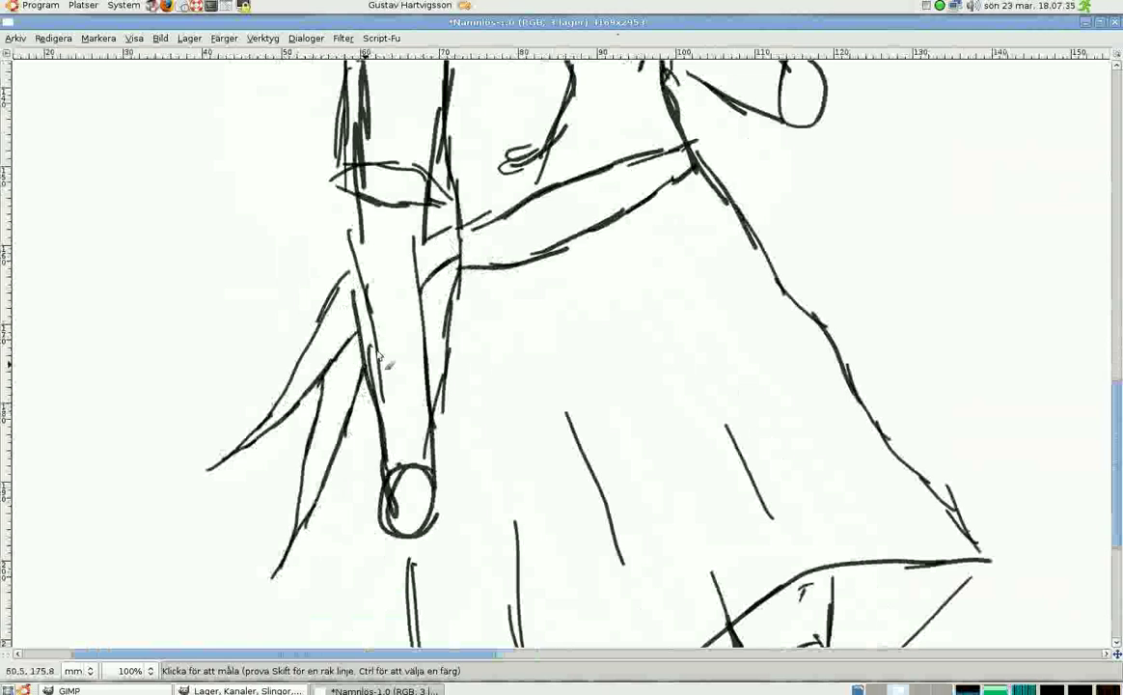
{"action": "scroll", "coordinate": [424, 251], "scroll_direction": "up", "scroll_amount": 10}
{"action": "left_click_drag", "start_coordinate": [386, 290], "coordinate": [289, 413]}
{"action": "left_click_drag", "start_coordinate": [333, 362], "coordinate": [231, 461]}
{"action": "left_click_drag", "start_coordinate": [371, 295], "coordinate": [270, 483]}
{"action": "left_click_drag", "start_coordinate": [410, 319], "coordinate": [299, 453]}
{"action": "left_click_drag", "start_coordinate": [420, 303], "coordinate": [367, 452]}
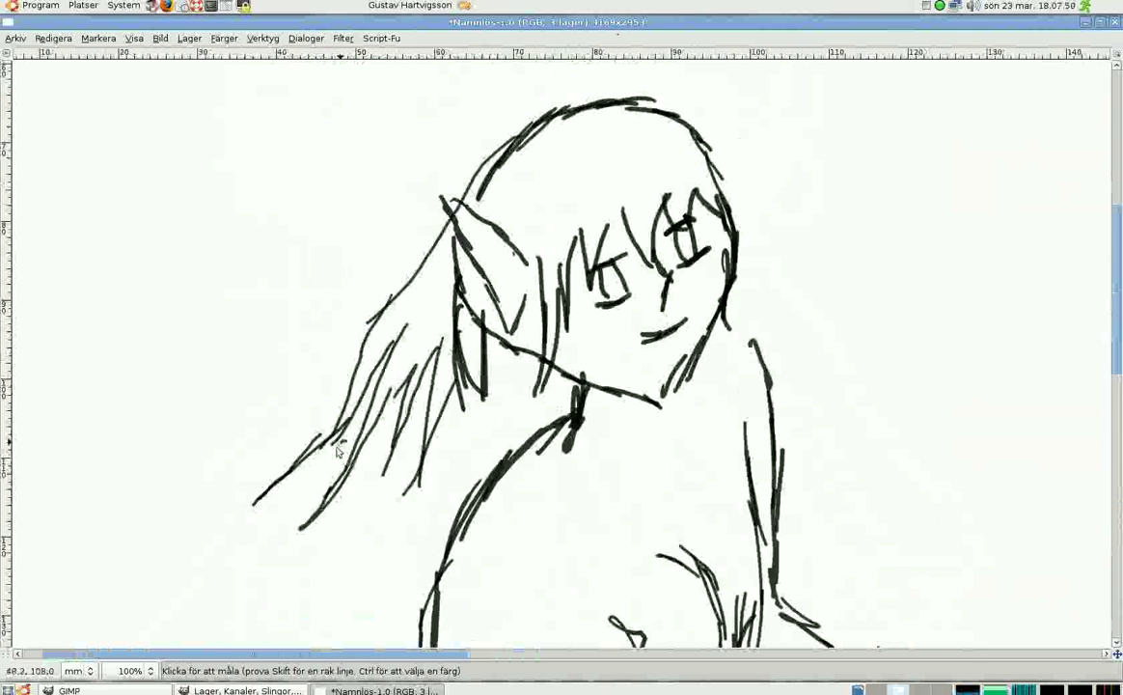
Add one more leg contour stroke lower down the figure.
{"action": "scroll", "coordinate": [337, 452], "scroll_direction": "down", "scroll_amount": 5}
{"action": "scroll", "coordinate": [338, 452], "scroll_direction": "right", "scroll_amount": 2}
{"action": "left_click_drag", "start_coordinate": [410, 343], "coordinate": [449, 415]}
{"action": "scroll", "coordinate": [579, 265], "scroll_direction": "down", "scroll_amount": 3}
{"action": "scroll", "coordinate": [578, 265], "scroll_direction": "right", "scroll_amount": 2}
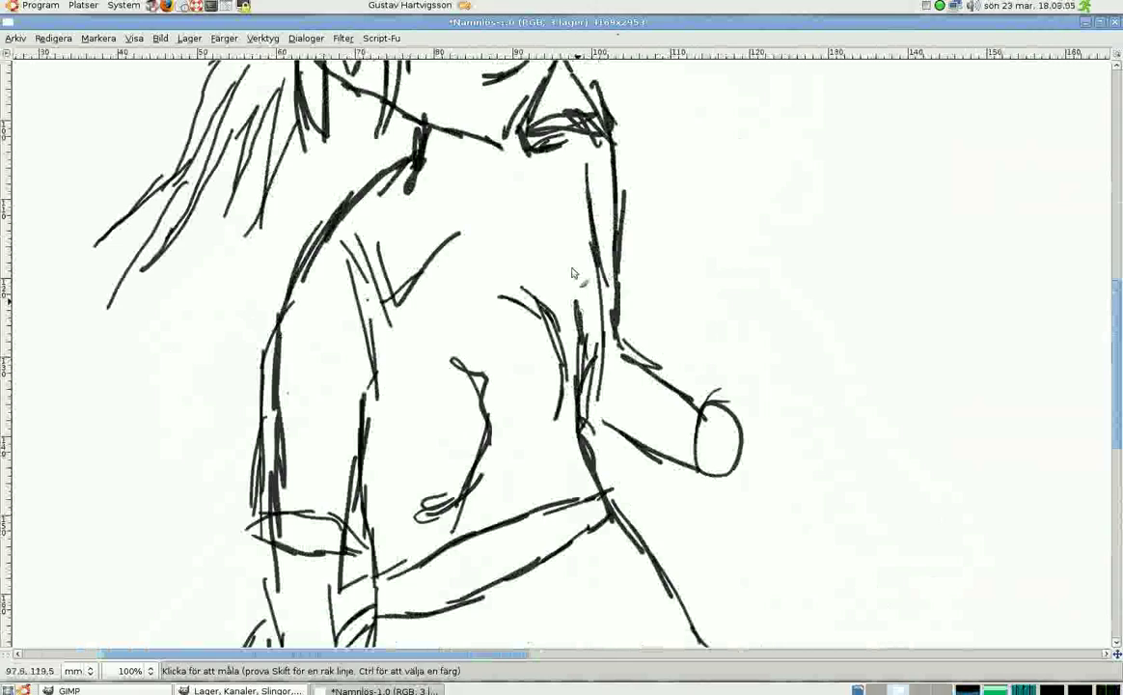
{"action": "scroll", "coordinate": [569, 270], "scroll_direction": "down", "scroll_amount": 5}
{"action": "scroll", "coordinate": [569, 270], "scroll_direction": "left", "scroll_amount": 3}
Free-select the stray strokes on the chest and delete them.
{"action": "key", "text": "shift+e"}
{"action": "key", "text": "Tab"}
{"action": "key", "text": "f"}
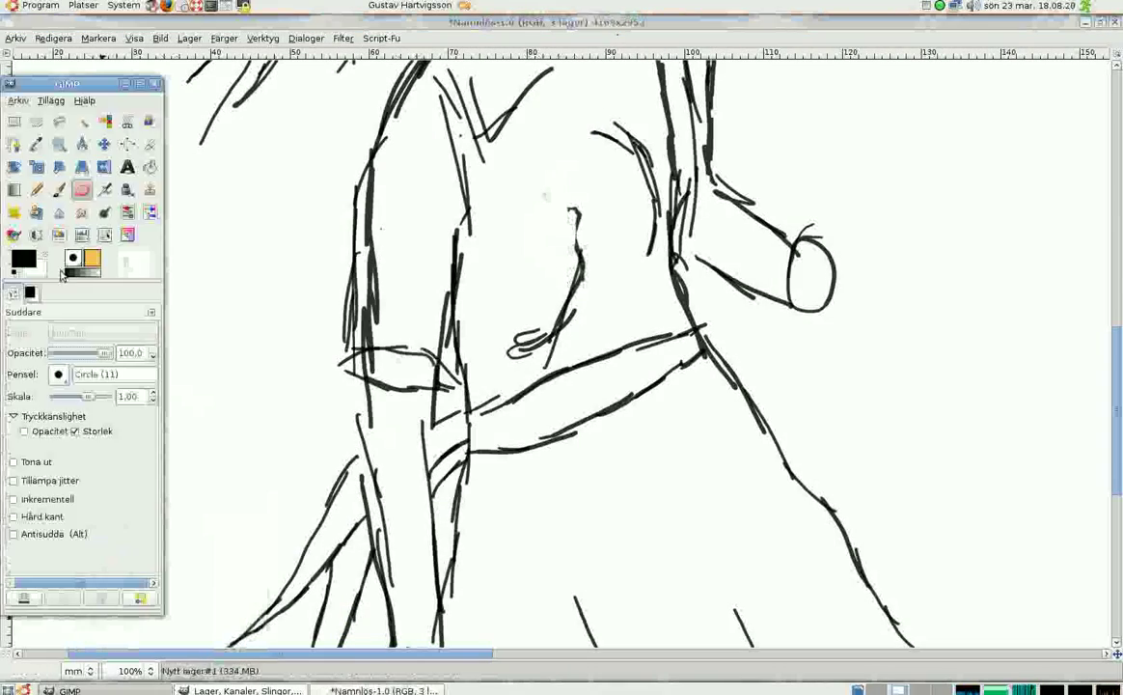
{"action": "key", "text": "Tab"}
{"action": "left_click_drag", "start_coordinate": [593, 108], "coordinate": [484, 299]}
{"action": "left_click_drag", "start_coordinate": [570, 116], "coordinate": [579, 109]}
{"action": "key", "text": "Delete"}
Select another small stray mark for removal, then clear the selection.
{"action": "left_click_drag", "start_coordinate": [551, 338], "coordinate": [565, 350]}
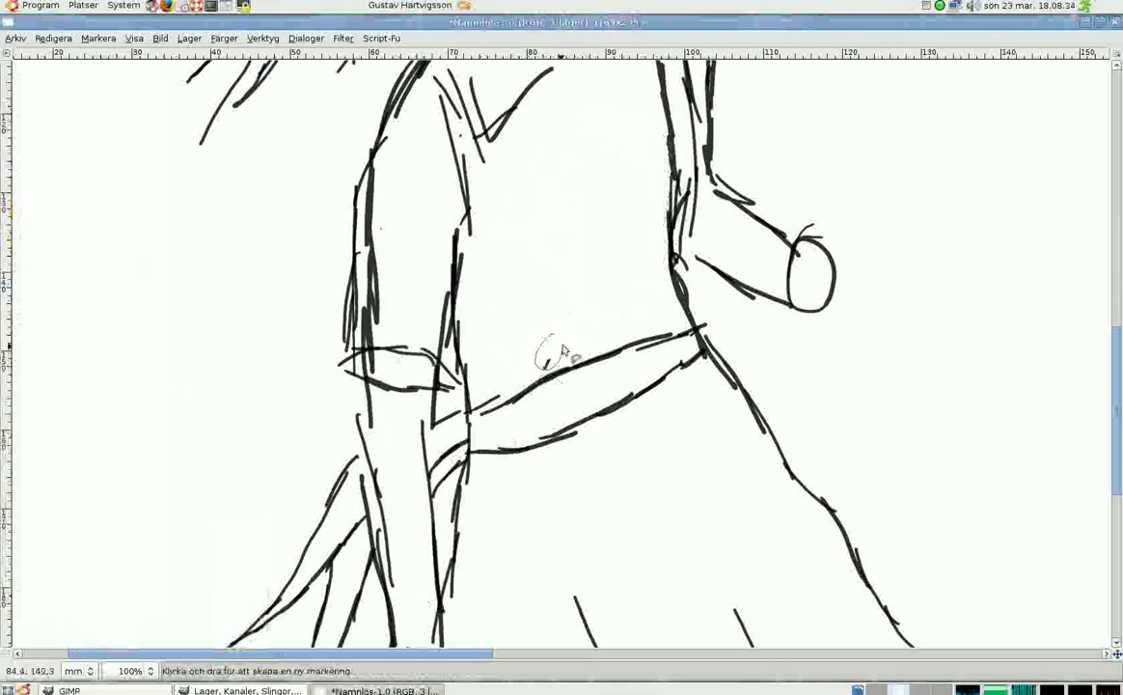
{"action": "scroll", "coordinate": [557, 229], "scroll_direction": "down", "scroll_amount": 5}
{"action": "key", "text": "Tab"}
{"action": "key", "text": "shift+e"}
{"action": "key", "text": "Tab"}
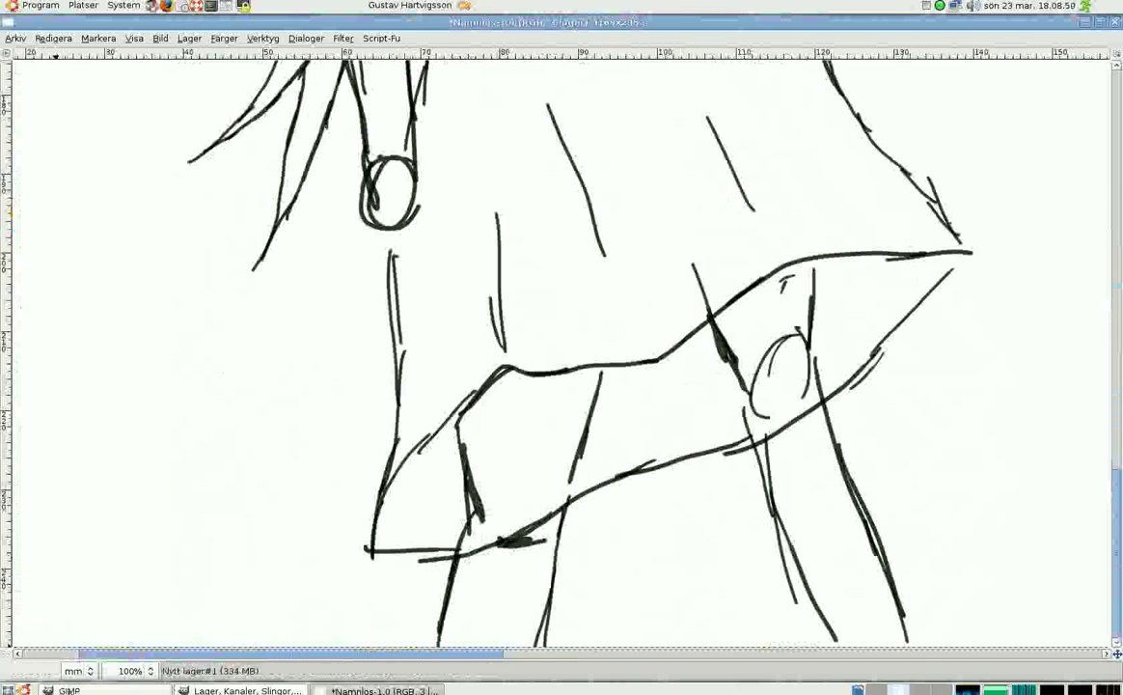
{"action": "key", "text": "Tab"}
Erase the stray stroke by the lower leg and the overlapping lines at the knee.
{"action": "key", "text": "Tab"}
{"action": "key", "text": "Tab"}
{"action": "left_click_drag", "start_coordinate": [465, 552], "coordinate": [519, 537]}
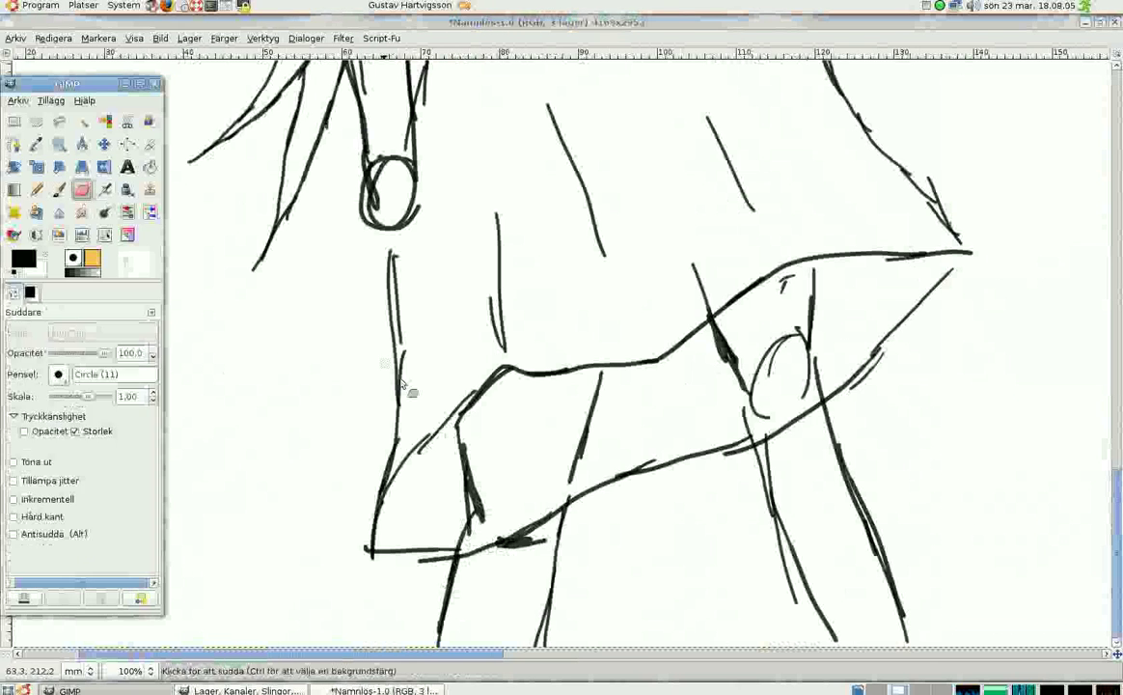
{"action": "key", "text": "Tab"}
{"action": "scroll", "coordinate": [553, 429], "scroll_direction": "right", "scroll_amount": 5}
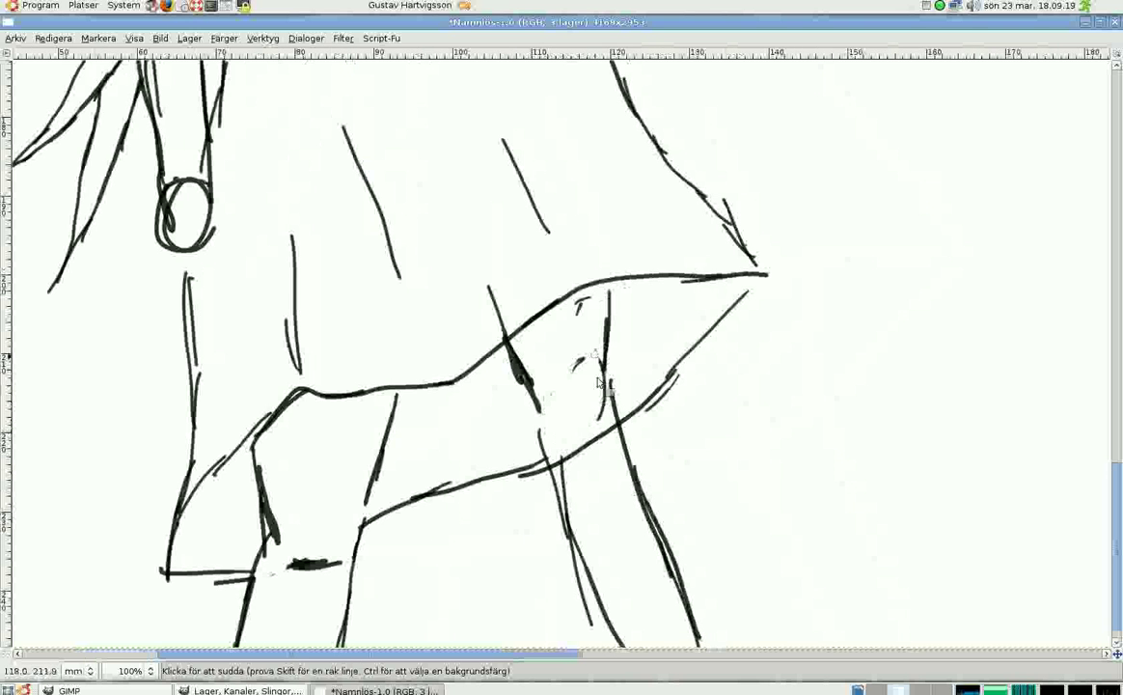
{"action": "scroll", "coordinate": [564, 632], "scroll_direction": "down", "scroll_amount": 1}
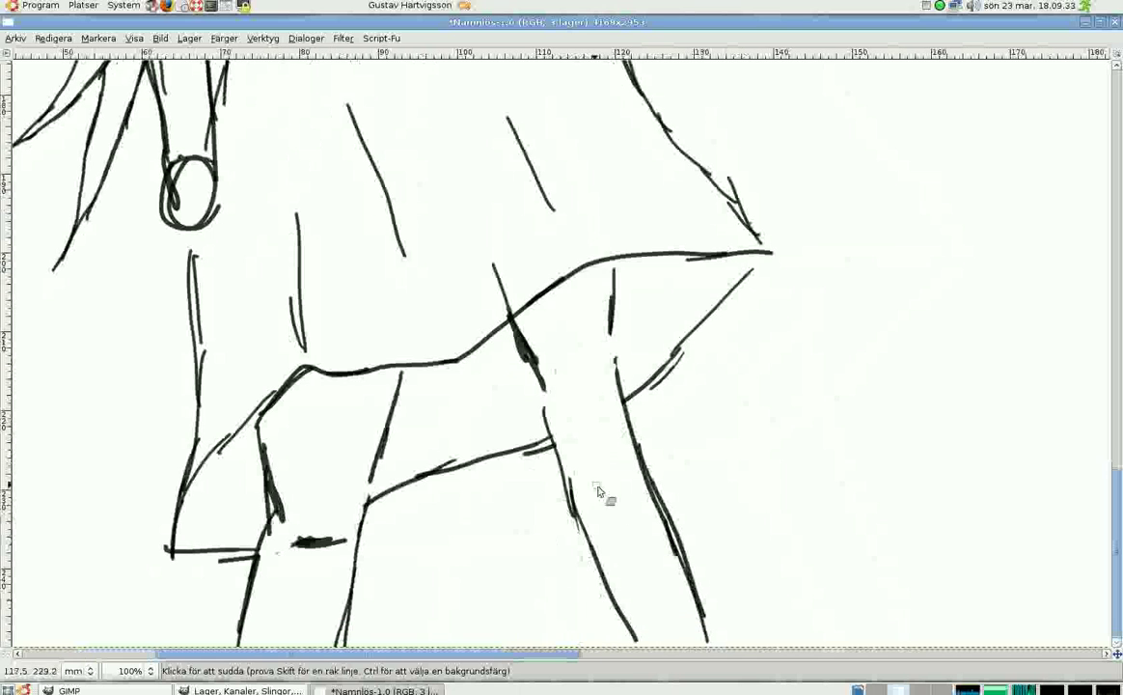
{"action": "left_click_drag", "start_coordinate": [552, 388], "coordinate": [516, 338]}
Toggle between the Eraser and Paintbrush, ending with the Paintbrush active.
{"action": "key", "text": "Tab"}
{"action": "key", "text": "p"}
{"action": "key", "text": "Tab"}
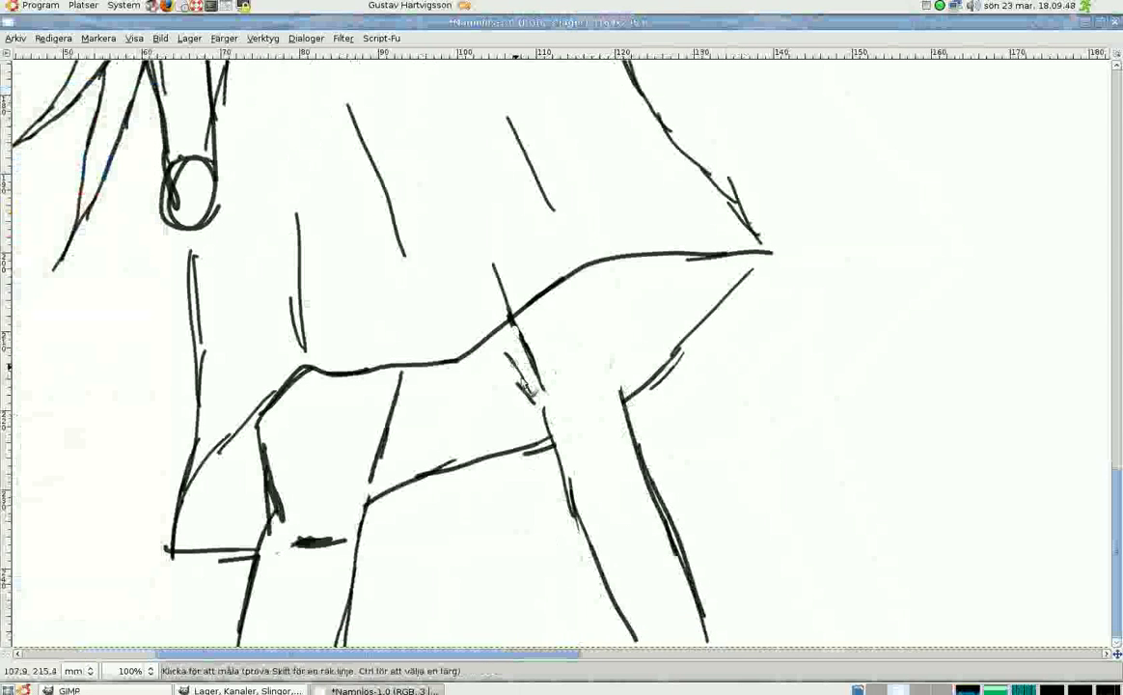
{"action": "key", "text": "Tab"}
{"action": "key", "text": "shift+e"}
{"action": "key", "text": "Tab"}
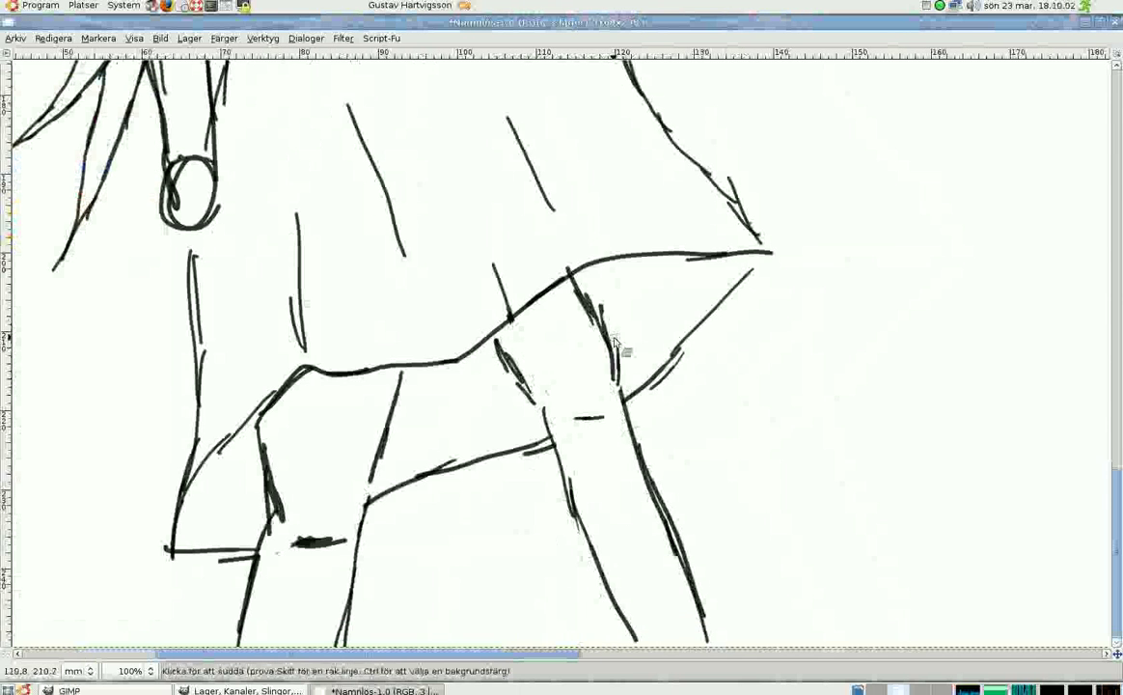
{"action": "scroll", "coordinate": [657, 397], "scroll_direction": "up", "scroll_amount": 10}
{"action": "scroll", "coordinate": [657, 397], "scroll_direction": "down", "scroll_amount": 10}
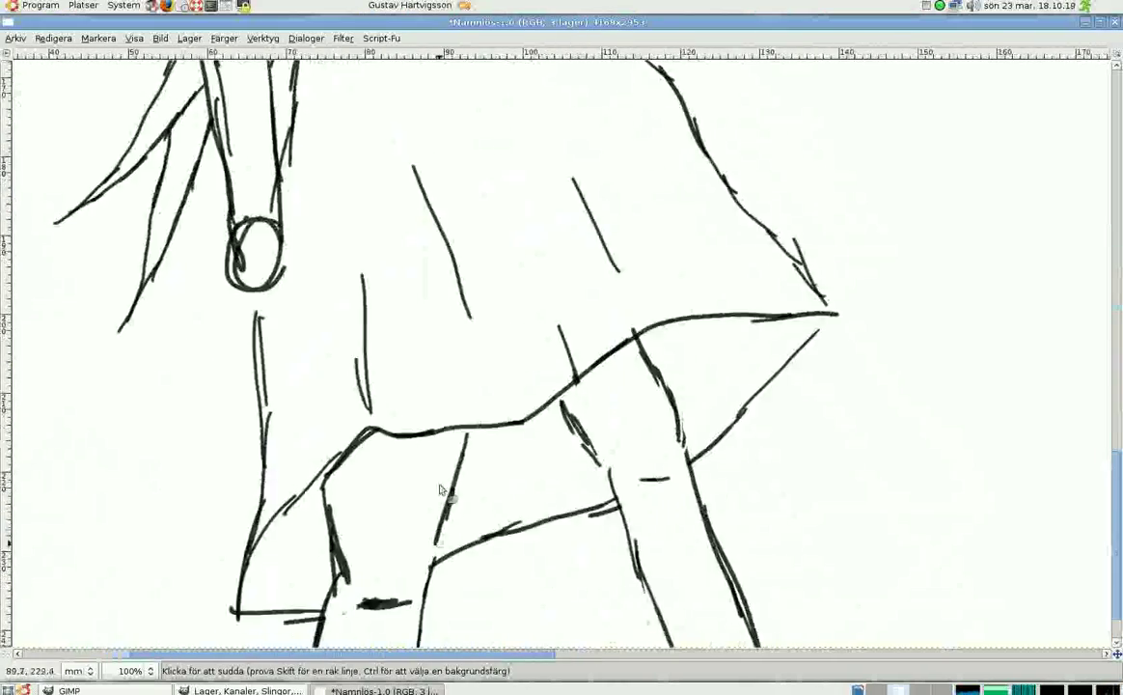
{"action": "scroll", "coordinate": [241, 340], "scroll_direction": "up", "scroll_amount": 10}
{"action": "key", "text": "Tab"}
{"action": "key", "text": "p"}
{"action": "key", "text": "Tab"}
Ink the right arm's outer edge, an elbow line and curved chest and shoulder lines.
{"action": "left_click_drag", "start_coordinate": [519, 230], "coordinate": [535, 439]}
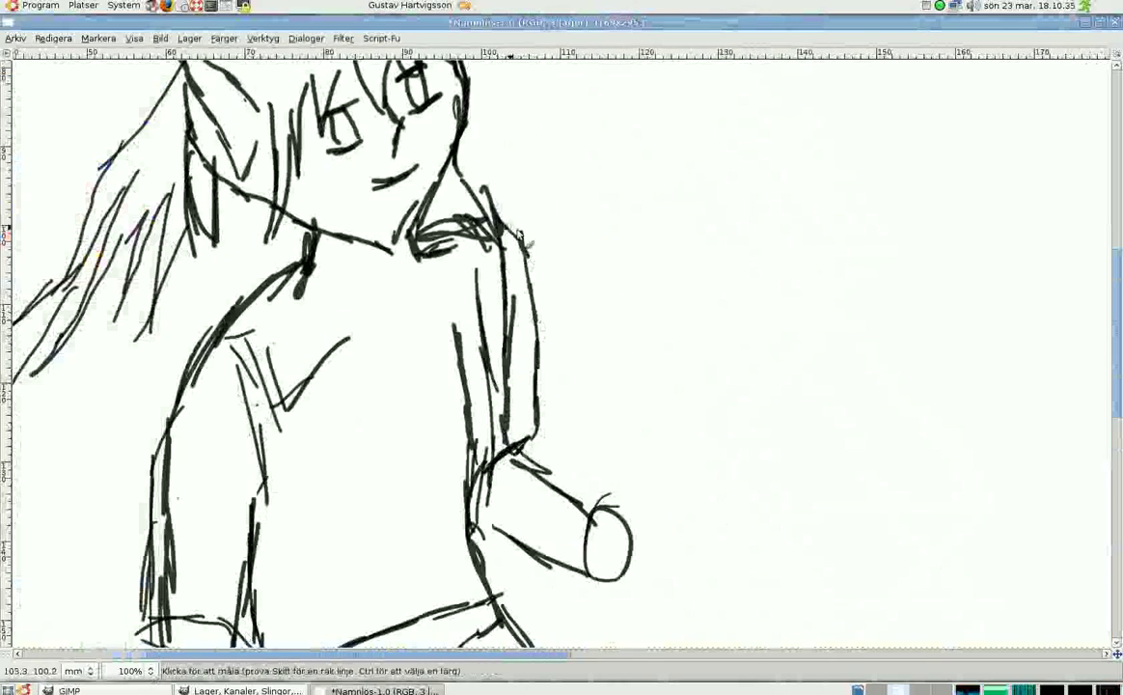
{"action": "left_click_drag", "start_coordinate": [253, 307], "coordinate": [359, 359]}
{"action": "left_click_drag", "start_coordinate": [422, 278], "coordinate": [348, 337]}
{"action": "scroll", "coordinate": [423, 326], "scroll_direction": "down", "scroll_amount": 5}
{"action": "scroll", "coordinate": [423, 326], "scroll_direction": "left", "scroll_amount": 2}
Clear the stray strokes inside a freehand selection on the chest.
{"action": "key", "text": "Tab"}
{"action": "key", "text": "f"}
{"action": "key", "text": "Tab"}
{"action": "key", "text": "Delete"}
Clear the stray line inside the right arm and drop the selection.
{"action": "scroll", "coordinate": [452, 394], "scroll_direction": "up", "scroll_amount": 5}
{"action": "scroll", "coordinate": [452, 394], "scroll_direction": "right", "scroll_amount": 2}
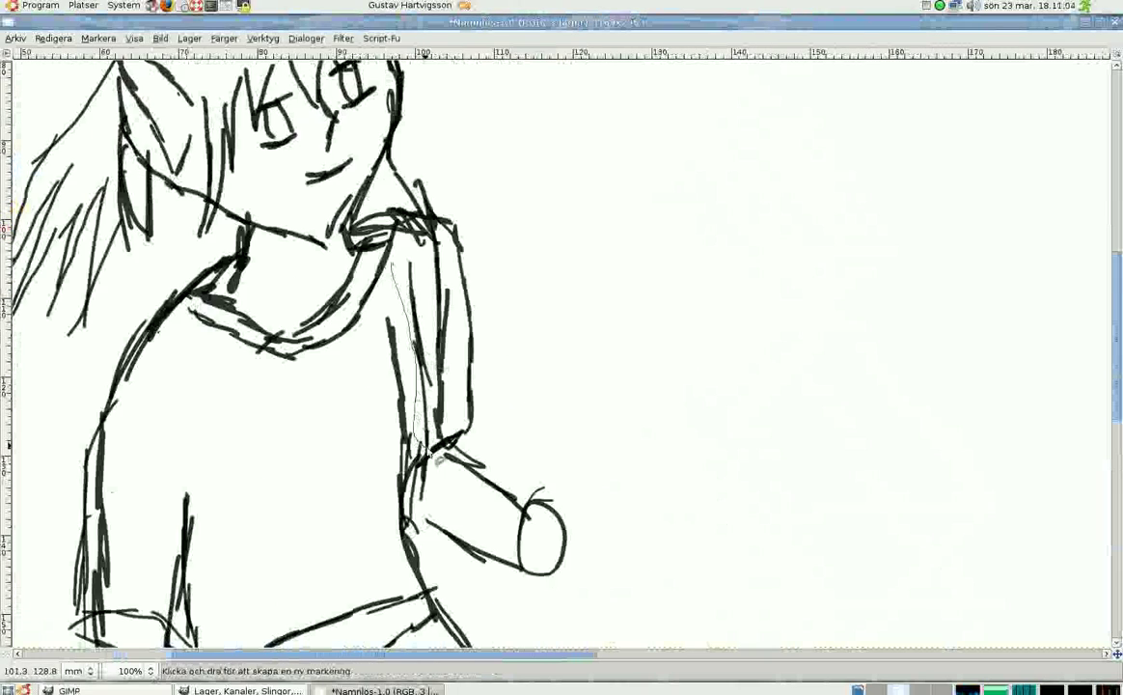
{"action": "left_click_drag", "start_coordinate": [422, 237], "coordinate": [424, 229]}
{"action": "scroll", "coordinate": [258, 496], "scroll_direction": "down", "scroll_amount": 3}
{"action": "scroll", "coordinate": [259, 496], "scroll_direction": "left", "scroll_amount": 3}
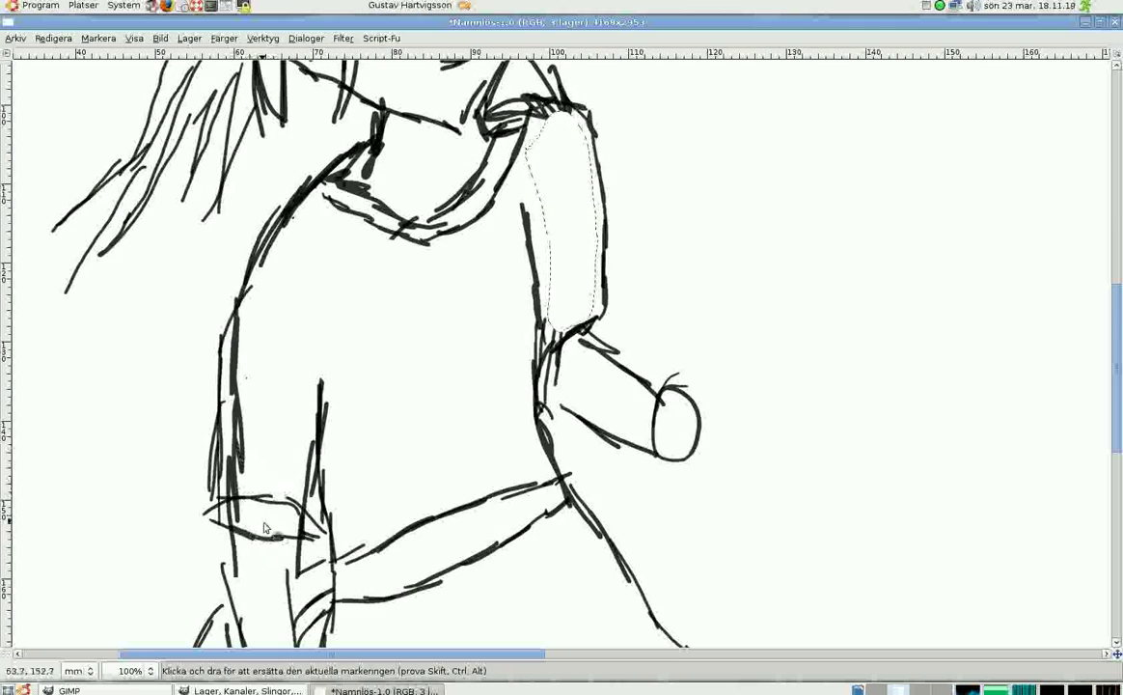
{"action": "key", "text": "Tab"}
{"action": "key", "text": "Tab"}
{"action": "key", "text": "Tab"}
{"action": "key", "text": "shift+e"}
{"action": "key", "text": "Tab"}
{"action": "key", "text": "ctrl+shift+a"}
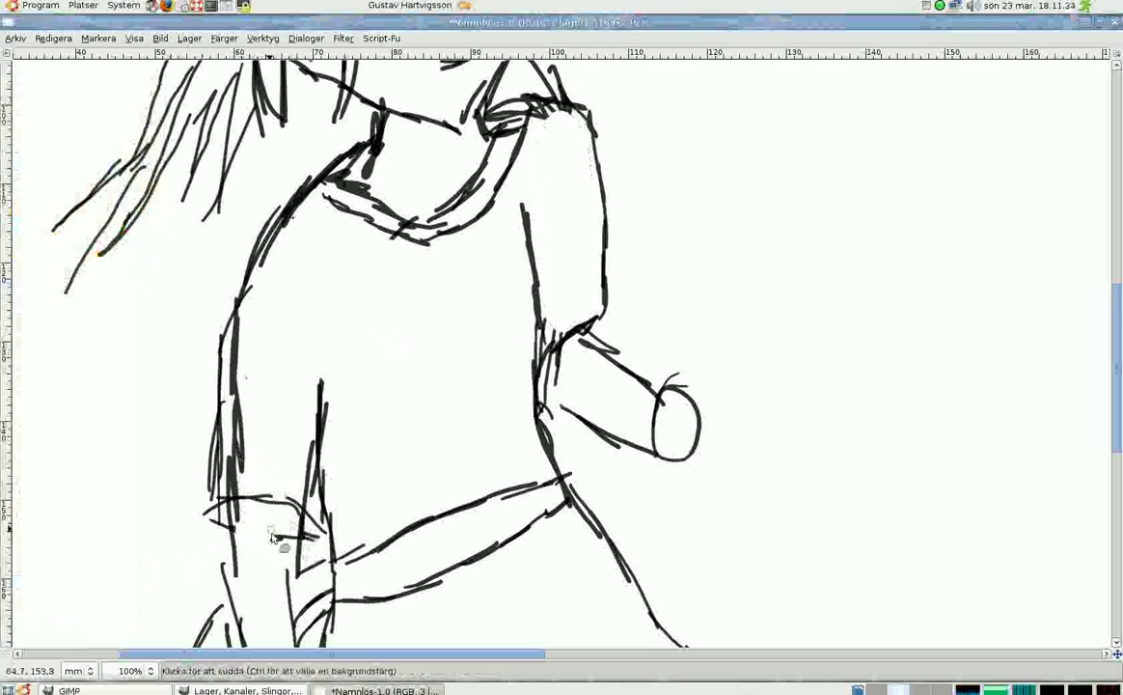
Erase the faint marks near the leg lines.
{"action": "left_click_drag", "start_coordinate": [272, 537], "coordinate": [234, 499]}
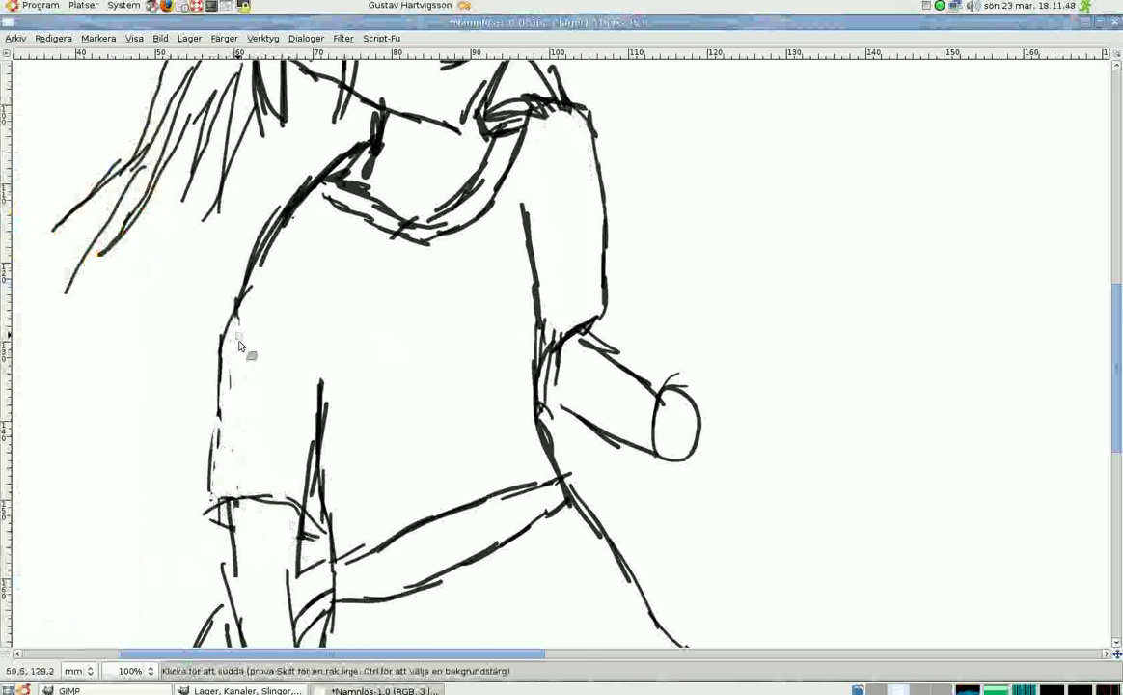
{"action": "scroll", "coordinate": [405, 444], "scroll_direction": "up", "scroll_amount": 2}
{"action": "scroll", "coordinate": [406, 444], "scroll_direction": "right", "scroll_amount": 3}
{"action": "scroll", "coordinate": [434, 453], "scroll_direction": "left", "scroll_amount": 4}
{"action": "scroll", "coordinate": [579, 425], "scroll_direction": "up", "scroll_amount": 3}
{"action": "scroll", "coordinate": [579, 425], "scroll_direction": "left", "scroll_amount": 2}
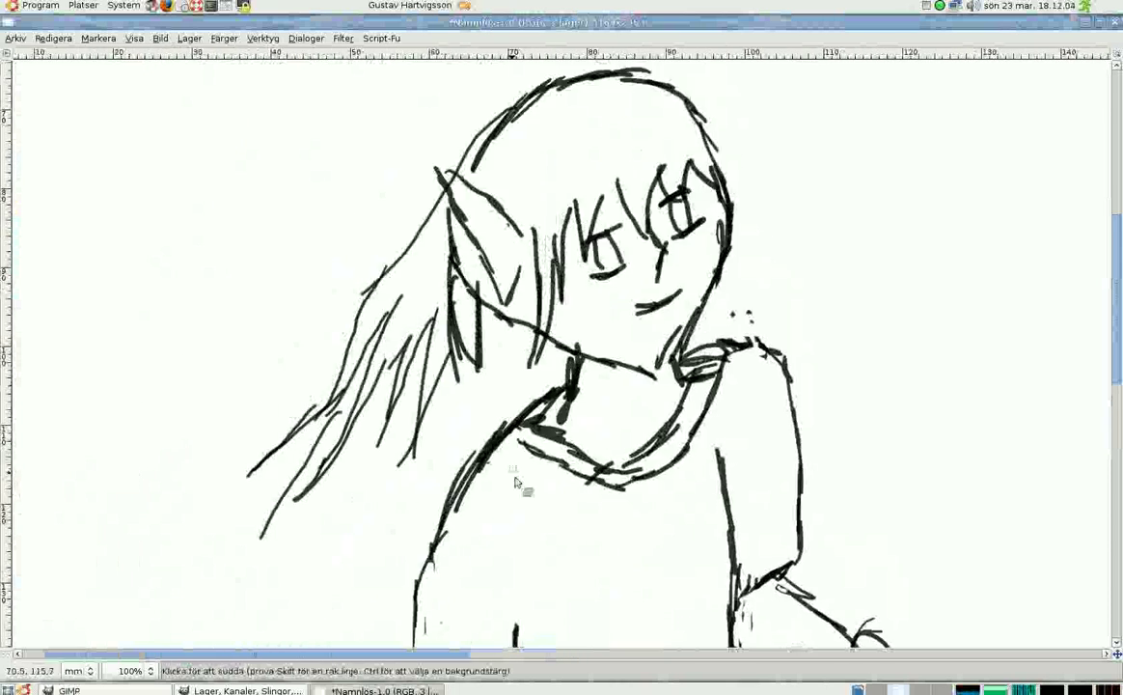
Paint three long hair strands cascading down the figure's left side.
{"action": "key", "text": "Tab"}
{"action": "key", "text": "p"}
{"action": "key", "text": "Tab"}
{"action": "scroll", "coordinate": [289, 473], "scroll_direction": "down", "scroll_amount": 5}
{"action": "scroll", "coordinate": [289, 473], "scroll_direction": "right", "scroll_amount": 1}
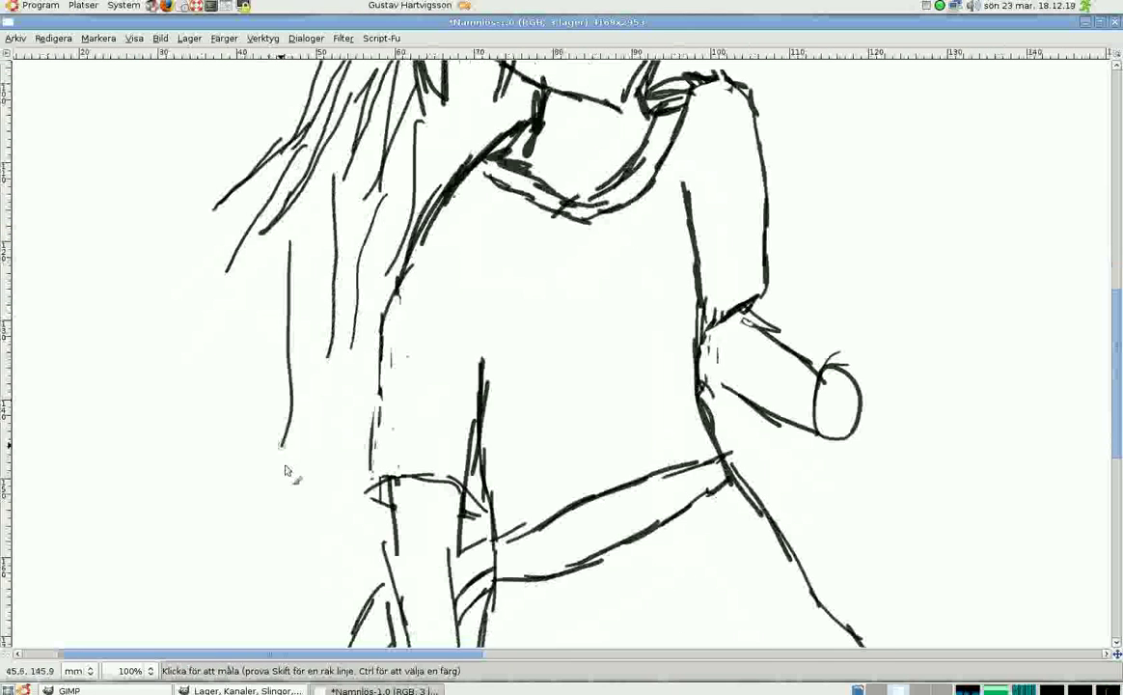
{"action": "scroll", "coordinate": [296, 221], "scroll_direction": "up", "scroll_amount": 4}
{"action": "scroll", "coordinate": [296, 221], "scroll_direction": "right", "scroll_amount": 2}
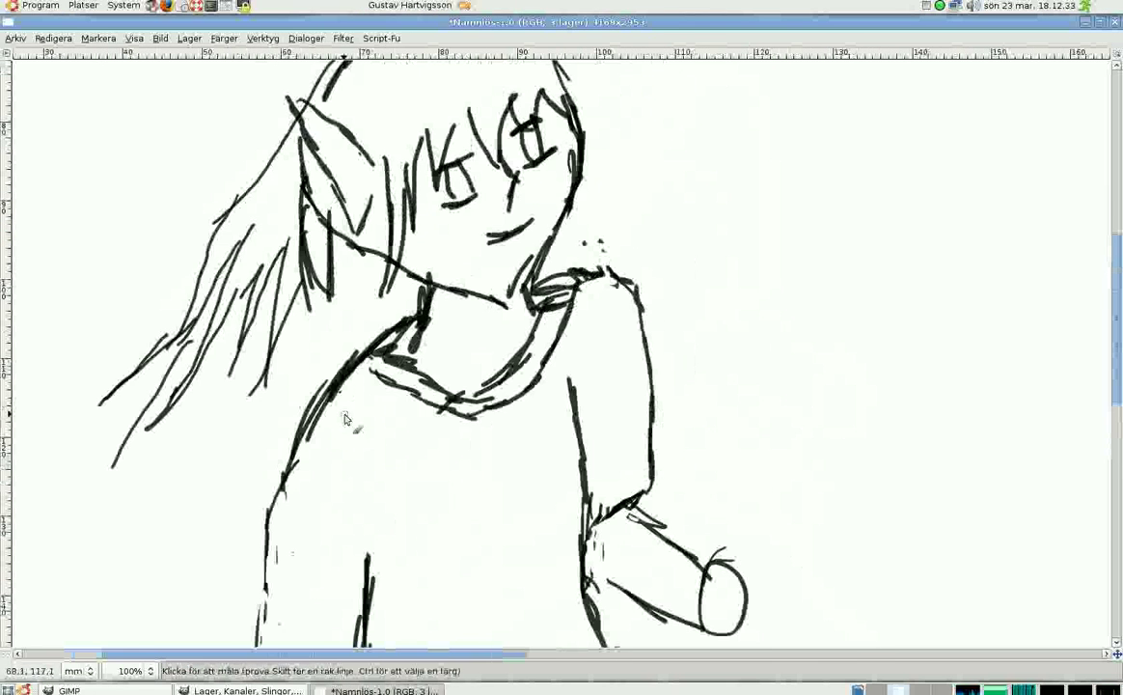
{"action": "left_click_drag", "start_coordinate": [193, 217], "coordinate": [140, 406]}
{"action": "left_click_drag", "start_coordinate": [198, 381], "coordinate": [140, 545]}
{"action": "mouse_move", "coordinate": [217, 410]}
{"action": "left_mouse_down"}
{"action": "mouse_move", "coordinate": [164, 579]}
{"action": "mouse_move", "coordinate": [208, 590]}
{"action": "left_mouse_up"}
Draw a new line along the left edge of the torso.
{"action": "scroll", "coordinate": [274, 468], "scroll_direction": "down", "scroll_amount": 4}
{"action": "scroll", "coordinate": [274, 468], "scroll_direction": "left", "scroll_amount": 1}
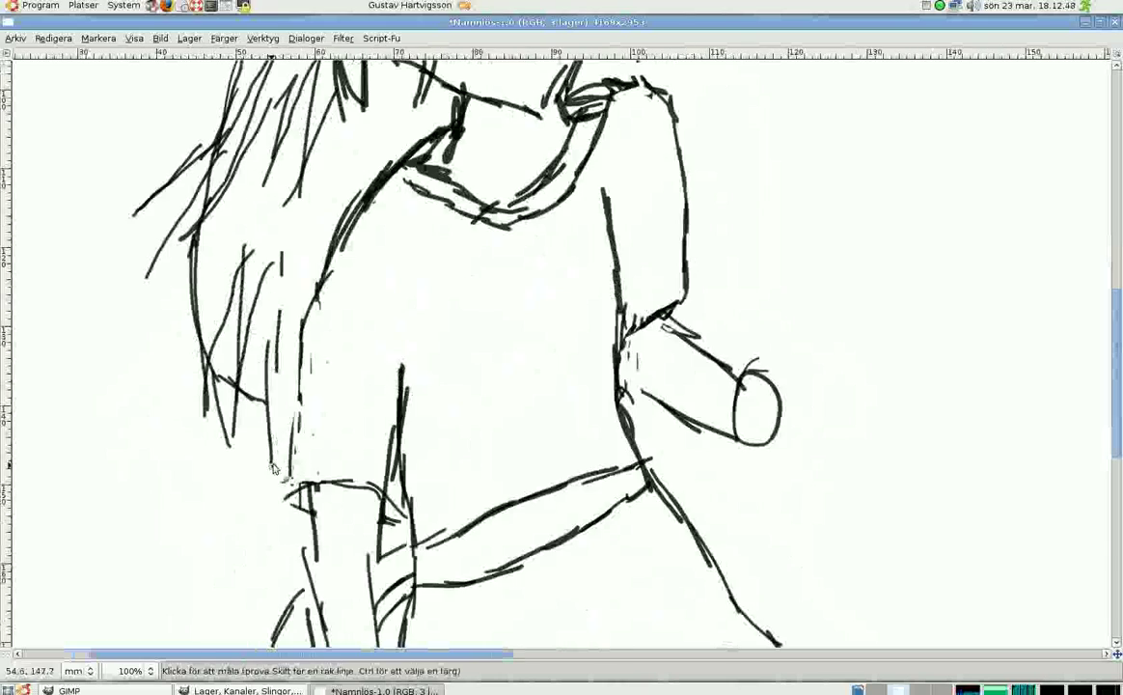
{"action": "left_click_drag", "start_coordinate": [286, 366], "coordinate": [272, 463]}
{"action": "scroll", "coordinate": [274, 468], "scroll_direction": "up", "scroll_amount": 4}
{"action": "scroll", "coordinate": [274, 467], "scroll_direction": "right", "scroll_amount": 2}
{"action": "scroll", "coordinate": [274, 468], "scroll_direction": "down", "scroll_amount": 4}
{"action": "scroll", "coordinate": [274, 468], "scroll_direction": "left", "scroll_amount": 2}
Freehand-select the loose hair strands to the left of the head.
{"action": "key", "text": "Tab"}
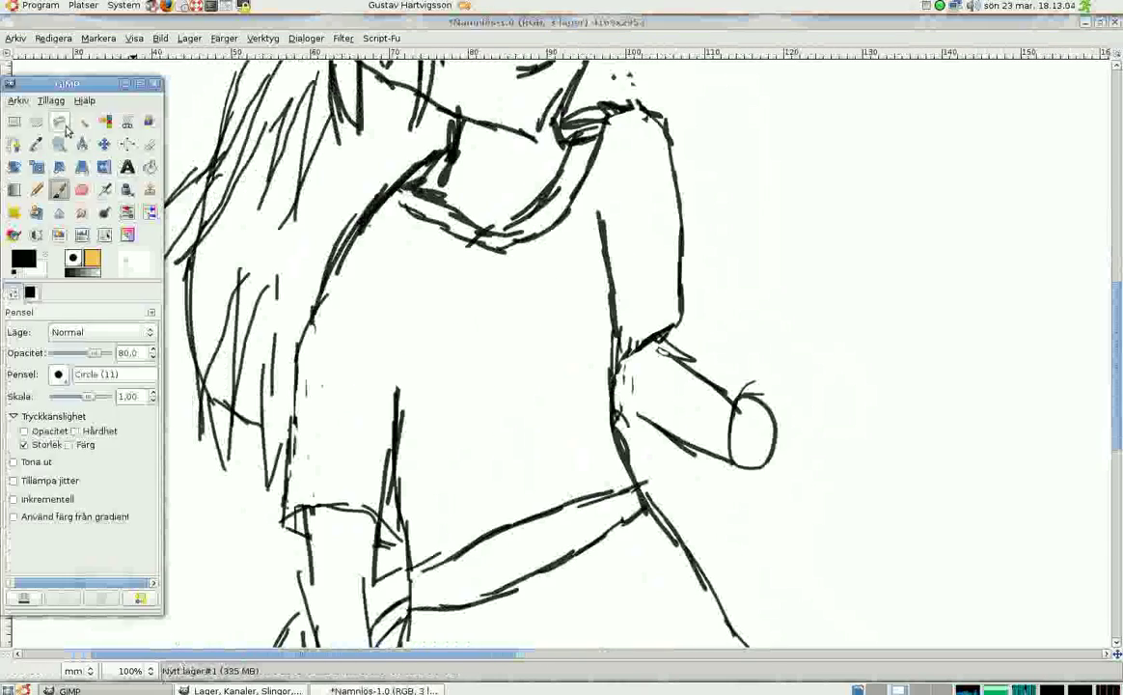
{"action": "left_click", "coordinate": [59, 122]}
{"action": "key", "text": "Tab"}
{"action": "left_click_drag", "start_coordinate": [299, 251], "coordinate": [170, 478]}
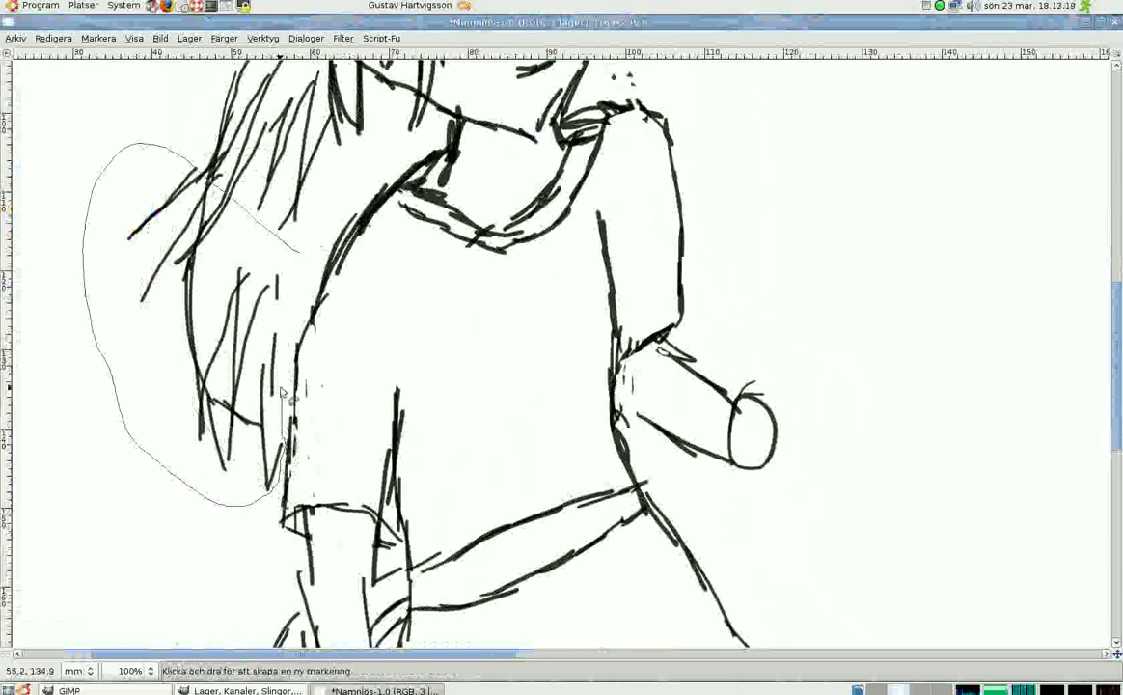
{"action": "left_click_drag", "start_coordinate": [281, 391], "coordinate": [297, 253]}
{"action": "scroll", "coordinate": [241, 290], "scroll_direction": "up", "scroll_amount": 5}
{"action": "mouse_move", "coordinate": [246, 175]}
{"action": "left_mouse_down"}
{"action": "mouse_move", "coordinate": [289, 193]}
{"action": "mouse_move", "coordinate": [323, 176]}
{"action": "left_mouse_up"}
Paint new hair lines: one left of the ear, a long one from the neck, strands by the shoulder.
{"action": "key", "text": "p"}
{"action": "key", "text": "Tab"}
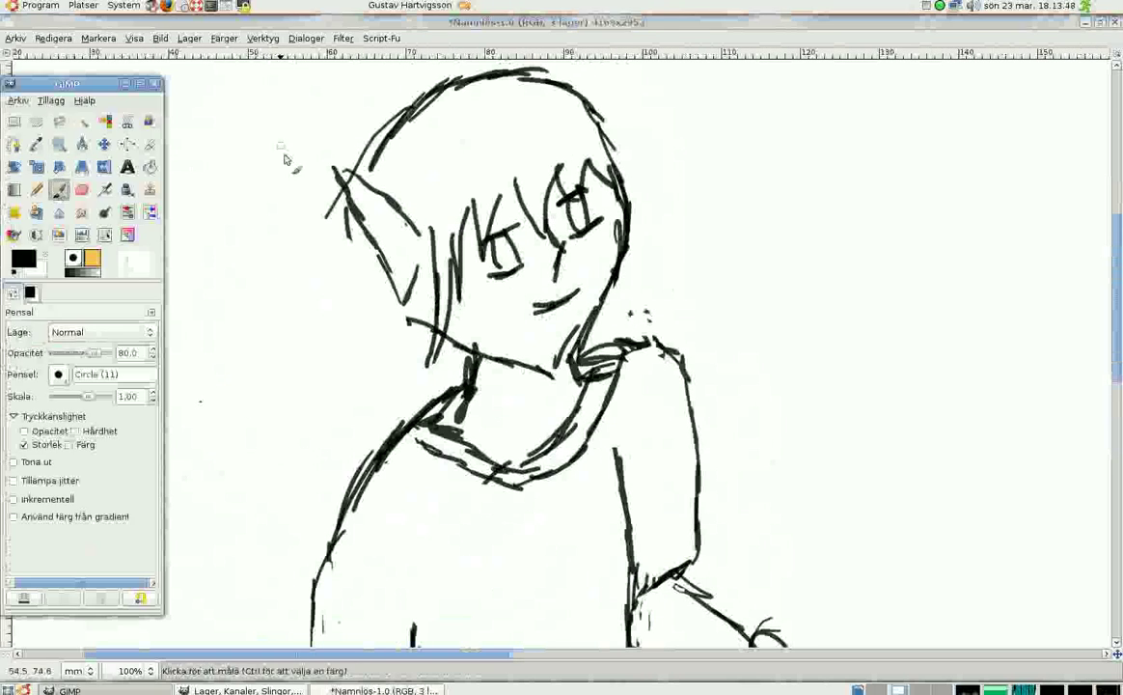
{"action": "left_click_drag", "start_coordinate": [321, 218], "coordinate": [299, 340]}
{"action": "key", "text": "Tab"}
{"action": "left_click_drag", "start_coordinate": [422, 307], "coordinate": [388, 539]}
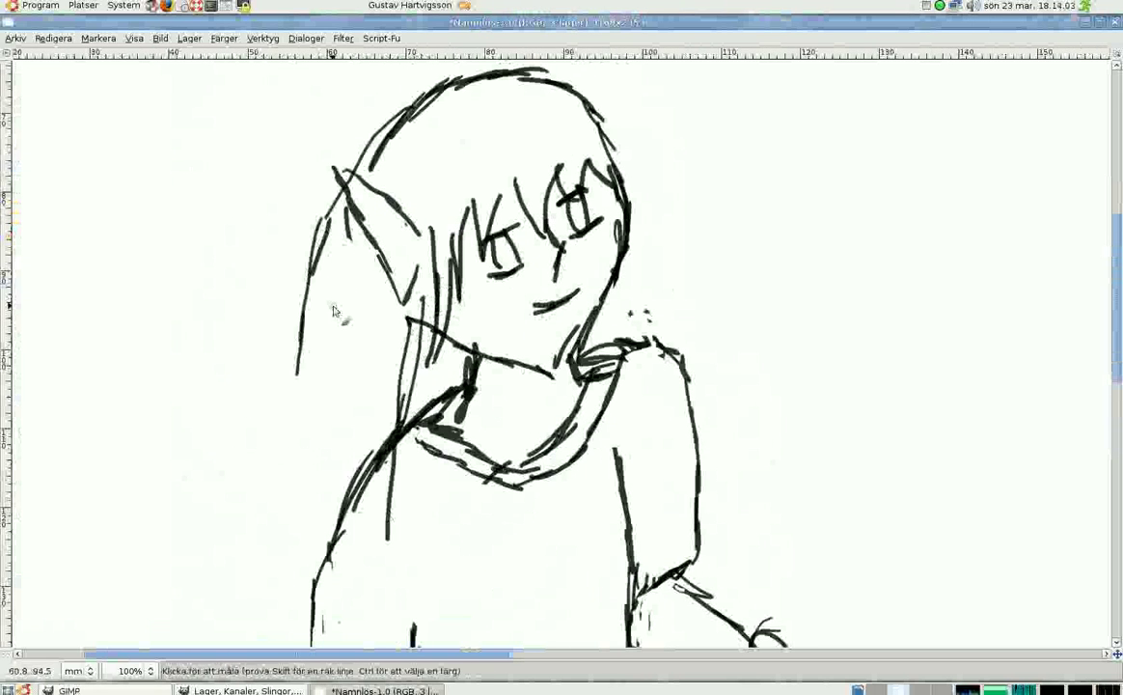
{"action": "left_click_drag", "start_coordinate": [328, 430], "coordinate": [284, 546]}
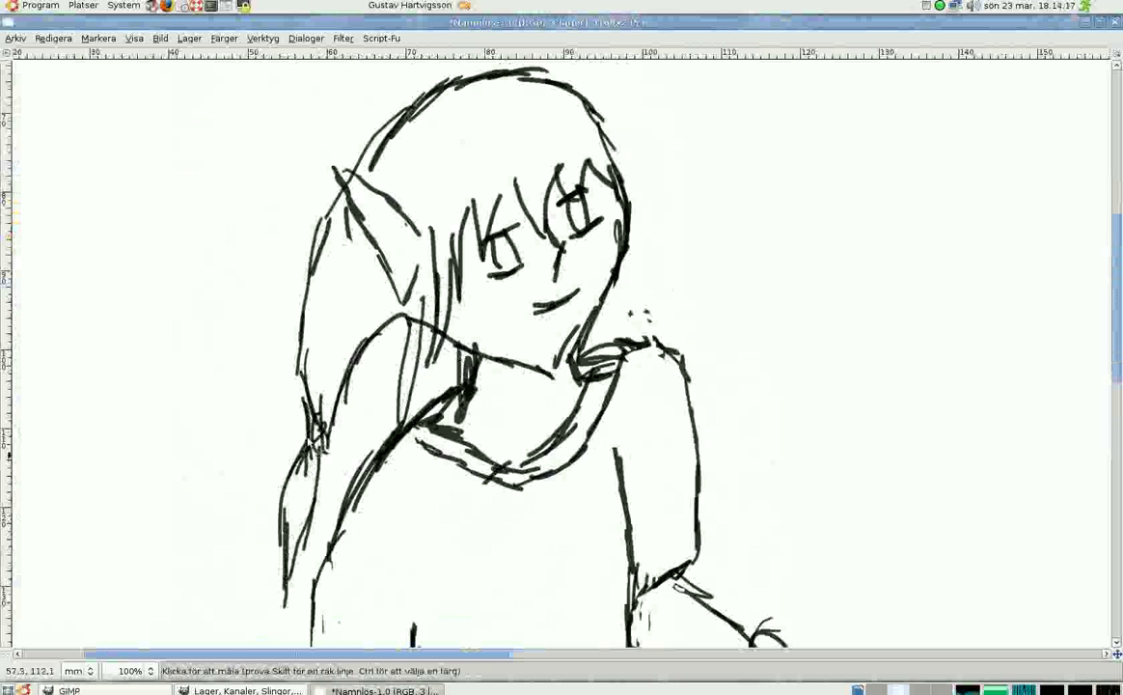
Erase the stray collar marks with the Eraser.
{"action": "scroll", "coordinate": [560, 347], "scroll_direction": "right", "scroll_amount": 3}
{"action": "scroll", "coordinate": [386, 348], "scroll_direction": "up", "scroll_amount": 2}
{"action": "key", "text": "Tab"}
{"action": "key", "text": "shift+e"}
{"action": "key", "text": "Tab"}
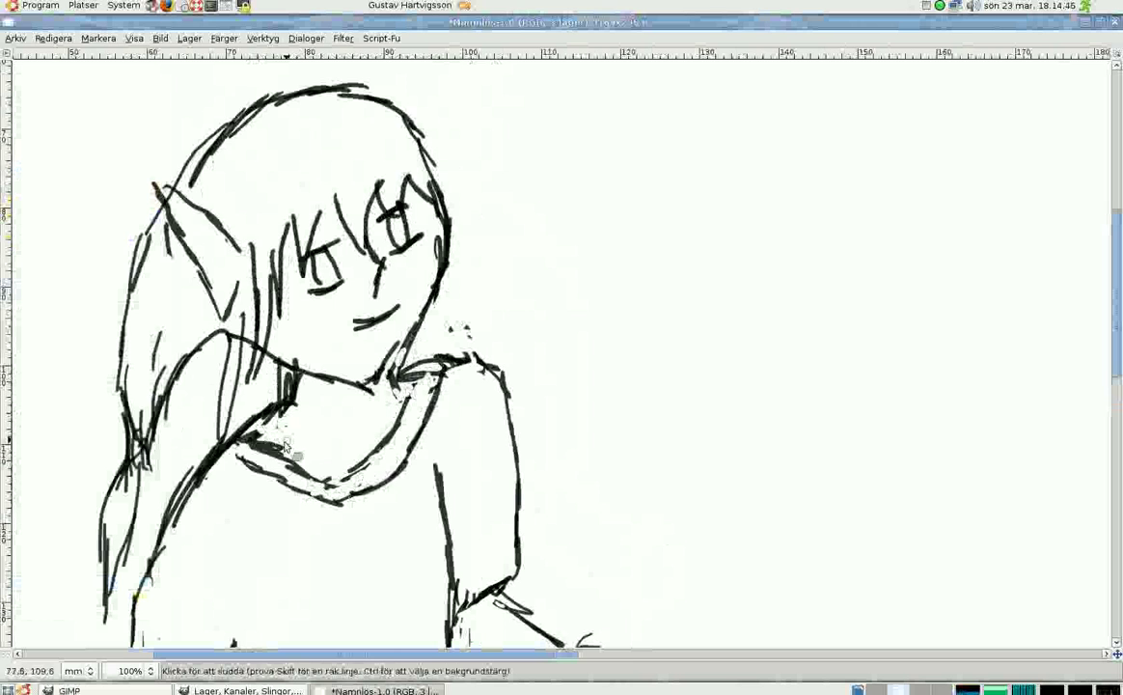
{"action": "scroll", "coordinate": [426, 319], "scroll_direction": "down", "scroll_amount": 2}
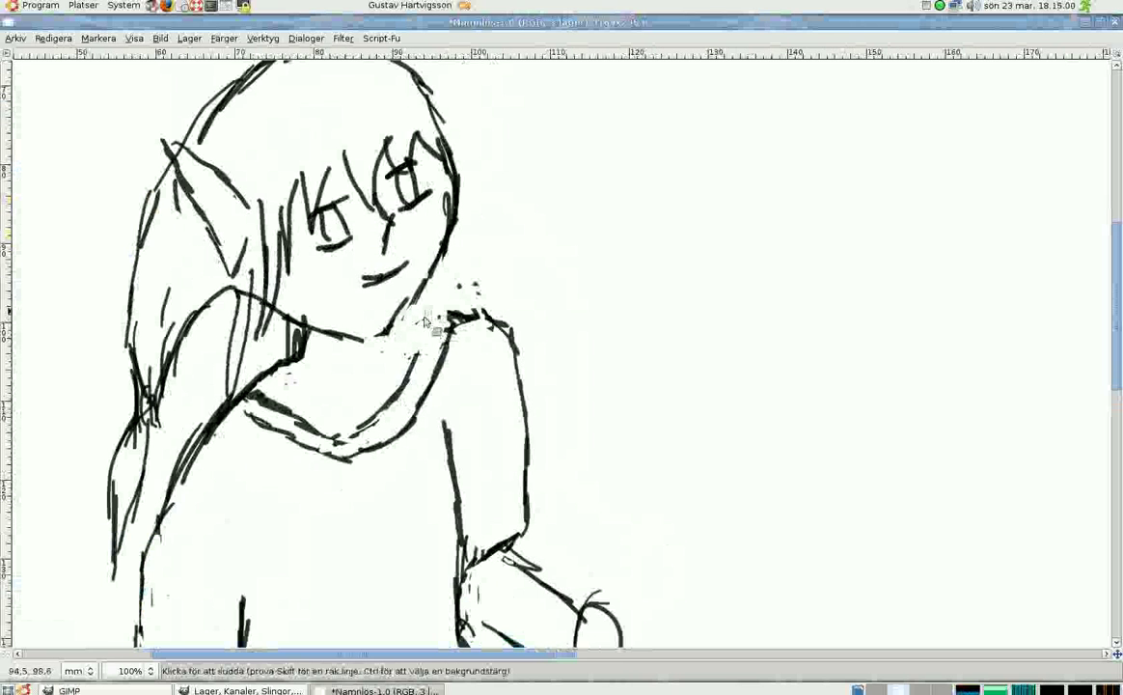
{"action": "key", "text": "Tab"}
Navigate to the end of the outstretched right arm and sketch a first hand stroke.
{"action": "key", "text": "p"}
{"action": "key", "text": "Tab"}
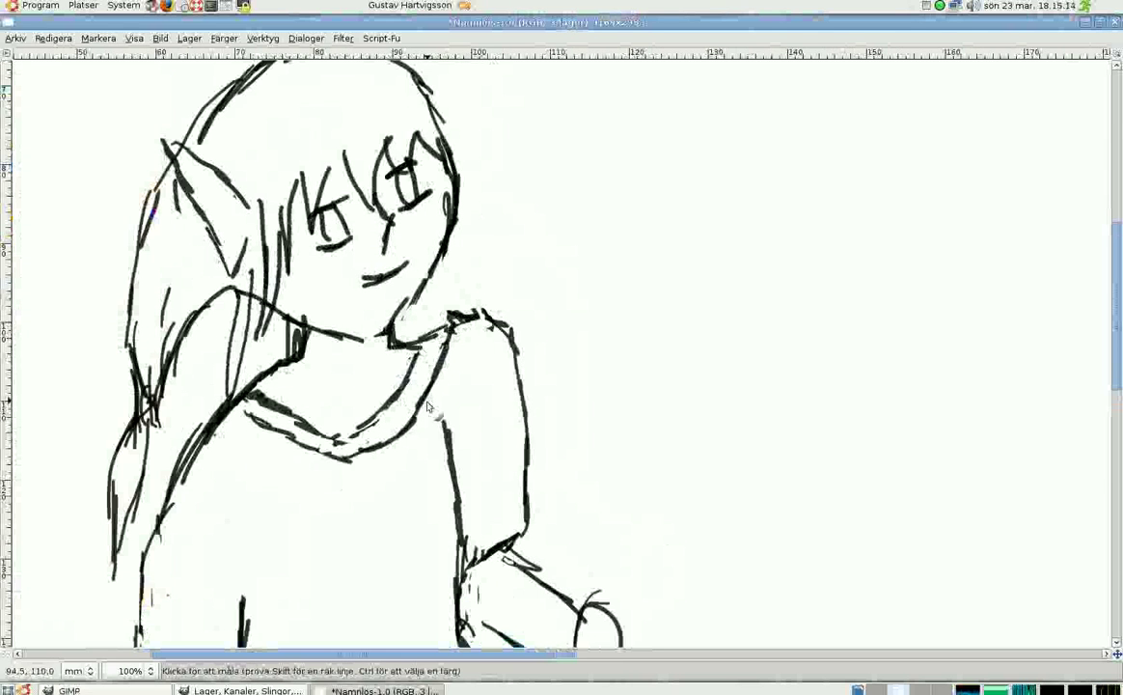
{"action": "scroll", "coordinate": [427, 406], "scroll_direction": "left", "scroll_amount": 3}
{"action": "scroll", "coordinate": [483, 337], "scroll_direction": "down", "scroll_amount": 3}
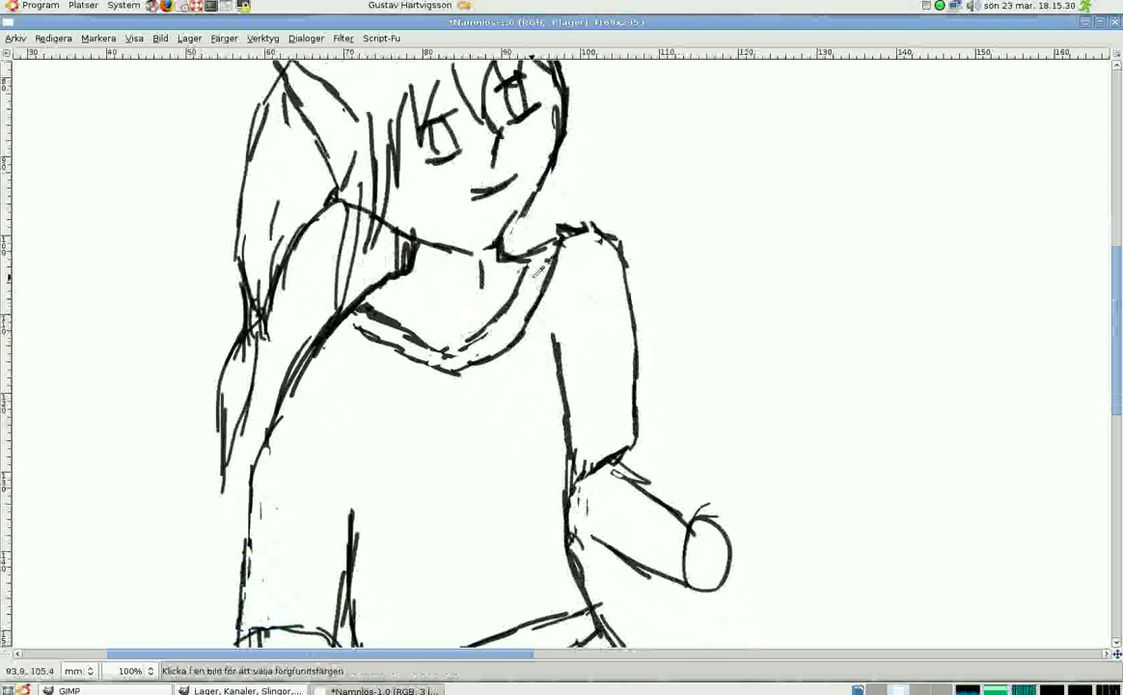
{"action": "scroll", "coordinate": [537, 272], "scroll_direction": "down", "scroll_amount": 5}
{"action": "scroll", "coordinate": [485, 295], "scroll_direction": "right", "scroll_amount": 1}
{"action": "scroll", "coordinate": [427, 302], "scroll_direction": "down", "scroll_amount": 5}
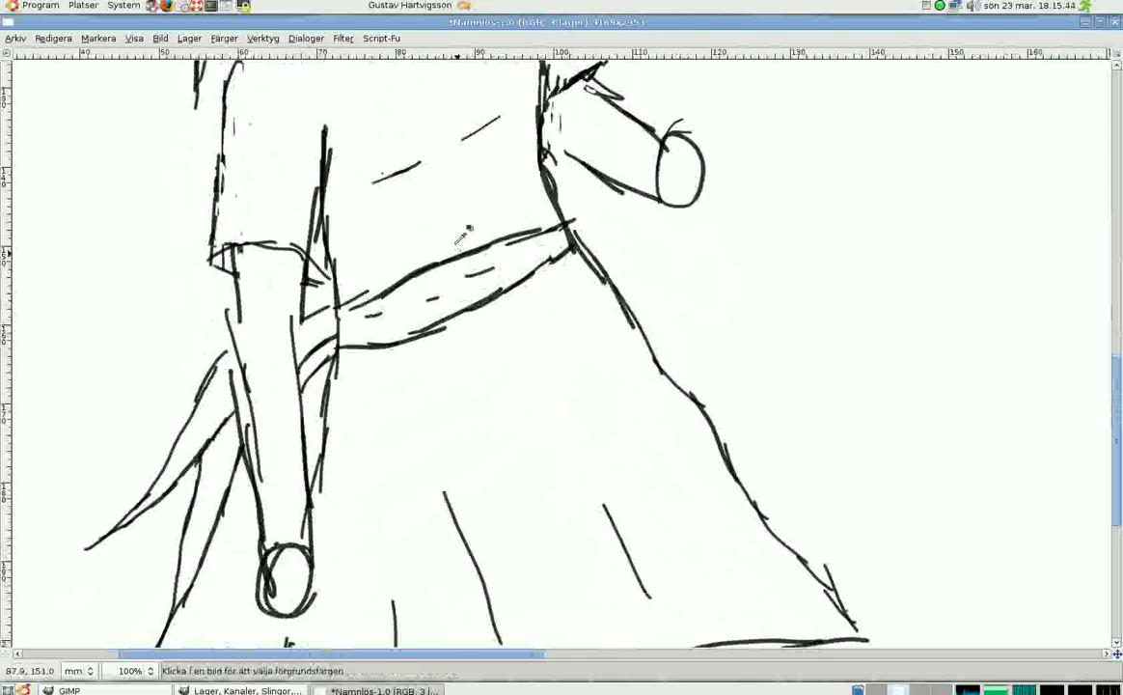
{"action": "scroll", "coordinate": [427, 302], "scroll_direction": "up", "scroll_amount": 3}
{"action": "scroll", "coordinate": [690, 325], "scroll_direction": "up", "scroll_amount": 3}
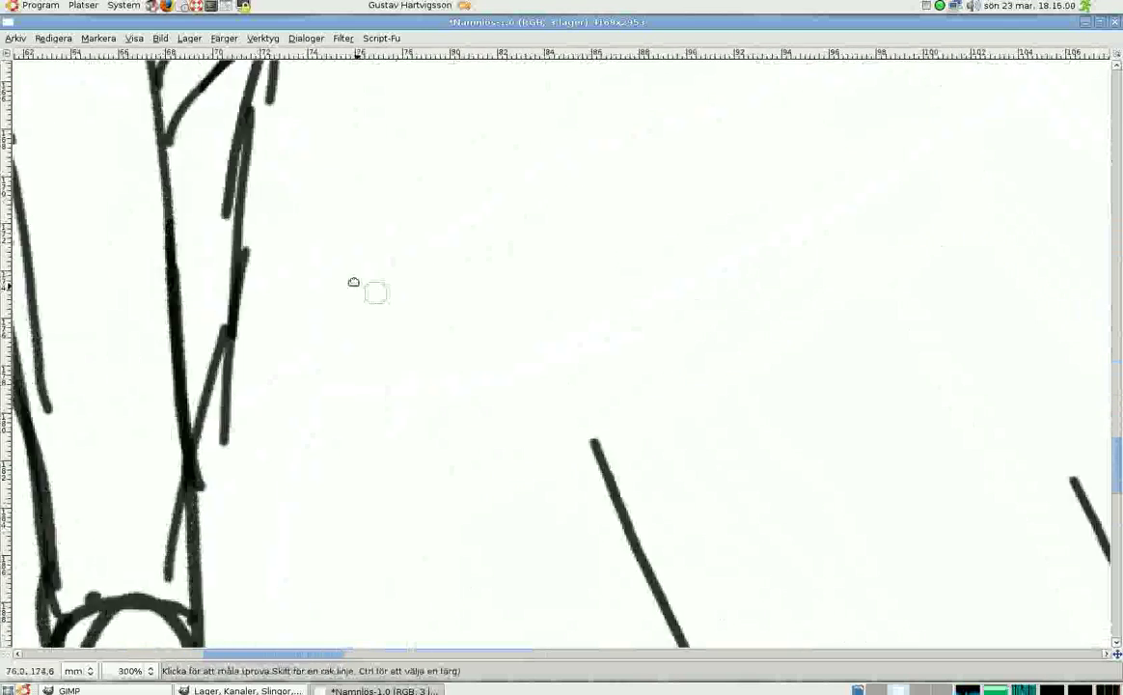
{"action": "scroll", "coordinate": [353, 284], "scroll_direction": "right", "scroll_amount": 3}
{"action": "scroll", "coordinate": [489, 494], "scroll_direction": "down", "scroll_amount": 3}
{"action": "scroll", "coordinate": [604, 450], "scroll_direction": "right", "scroll_amount": 2}
{"action": "scroll", "coordinate": [605, 450], "scroll_direction": "down", "scroll_amount": 1}
{"action": "left_click_drag", "start_coordinate": [535, 482], "coordinate": [603, 603]}
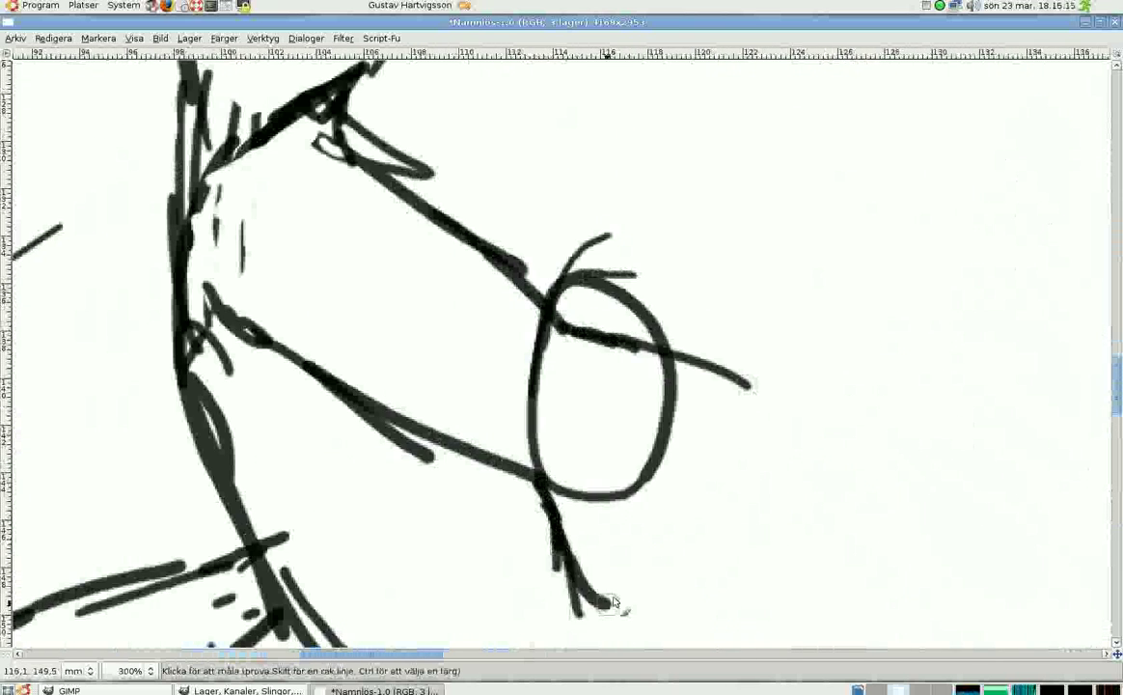
{"action": "scroll", "coordinate": [502, 322], "scroll_direction": "down", "scroll_amount": 2}
{"action": "scroll", "coordinate": [501, 322], "scroll_direction": "right", "scroll_amount": 2}
Paint finger lines below the wrist circle and a line along the top of the hand.
{"action": "left_click_drag", "start_coordinate": [631, 289], "coordinate": [656, 454]}
{"action": "left_click_drag", "start_coordinate": [567, 340], "coordinate": [628, 468]}
{"action": "left_click_drag", "start_coordinate": [535, 378], "coordinate": [584, 492]}
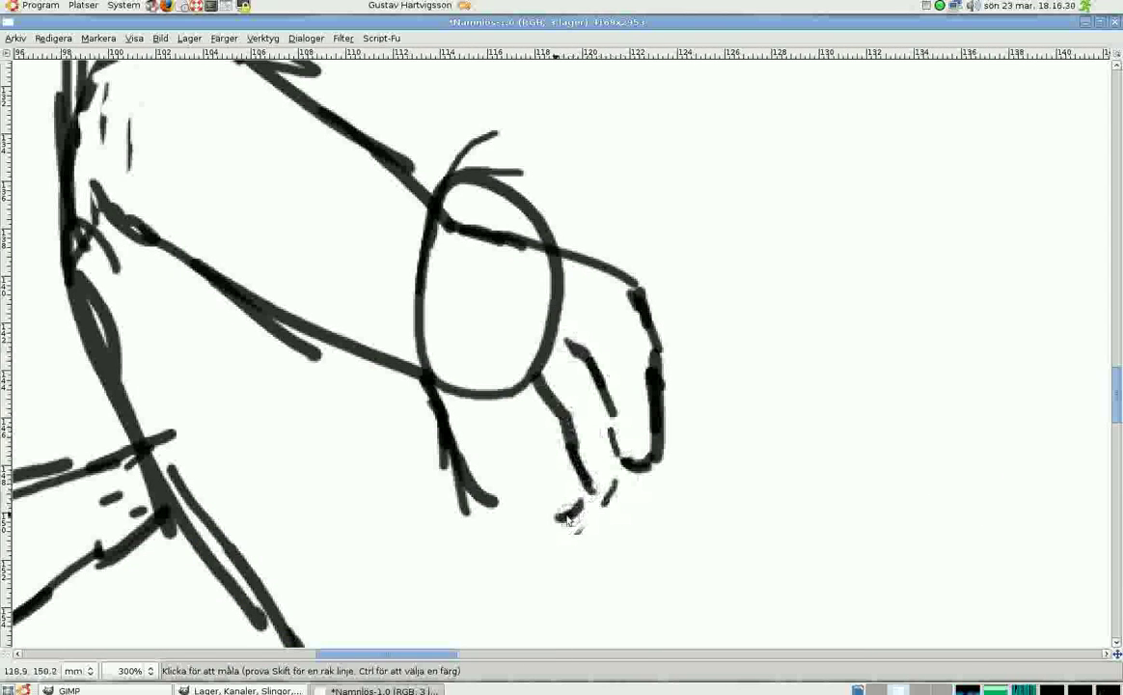
{"action": "left_click_drag", "start_coordinate": [502, 429], "coordinate": [541, 521]}
{"action": "left_click_drag", "start_coordinate": [430, 386], "coordinate": [449, 540]}
{"action": "left_click_drag", "start_coordinate": [536, 253], "coordinate": [631, 275]}
Erase the bottom of the wrist circle and parts of the finger strokes.
{"action": "key", "text": "shift+e"}
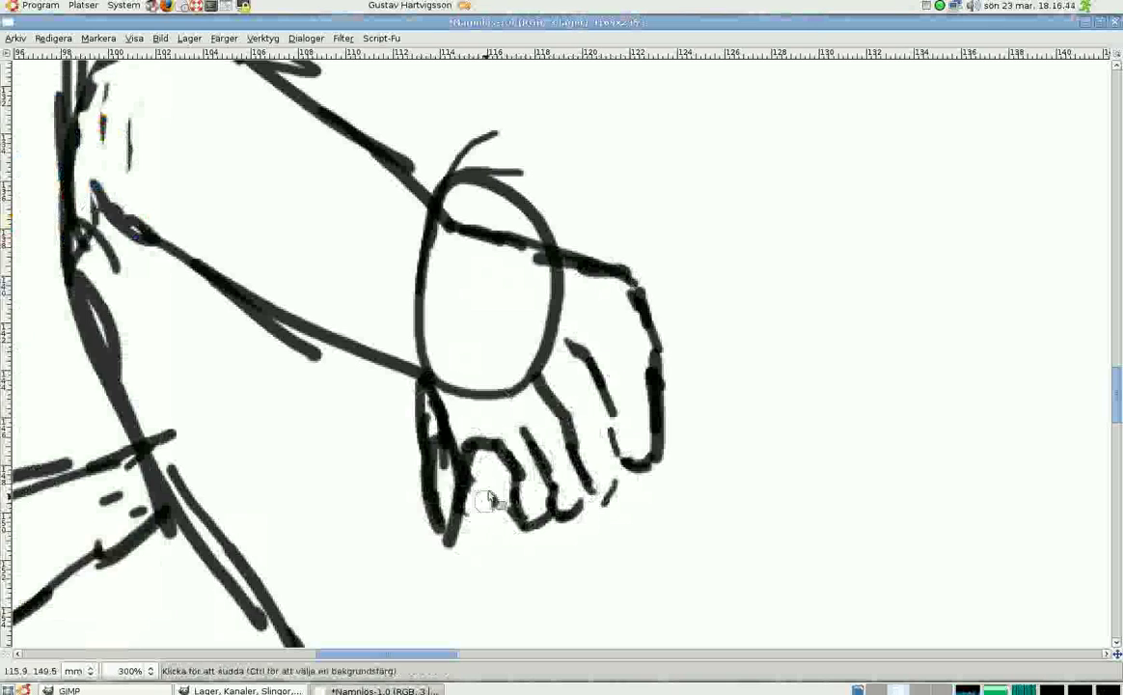
{"action": "mouse_move", "coordinate": [425, 425]}
{"action": "left_mouse_down"}
{"action": "mouse_move", "coordinate": [405, 348]}
{"action": "mouse_move", "coordinate": [511, 251]}
{"action": "left_mouse_up"}
{"action": "left_click_drag", "start_coordinate": [434, 396], "coordinate": [461, 524]}
Select the whole hand, delete it and deselect.
{"action": "key", "text": "Tab"}
{"action": "key", "text": "e"}
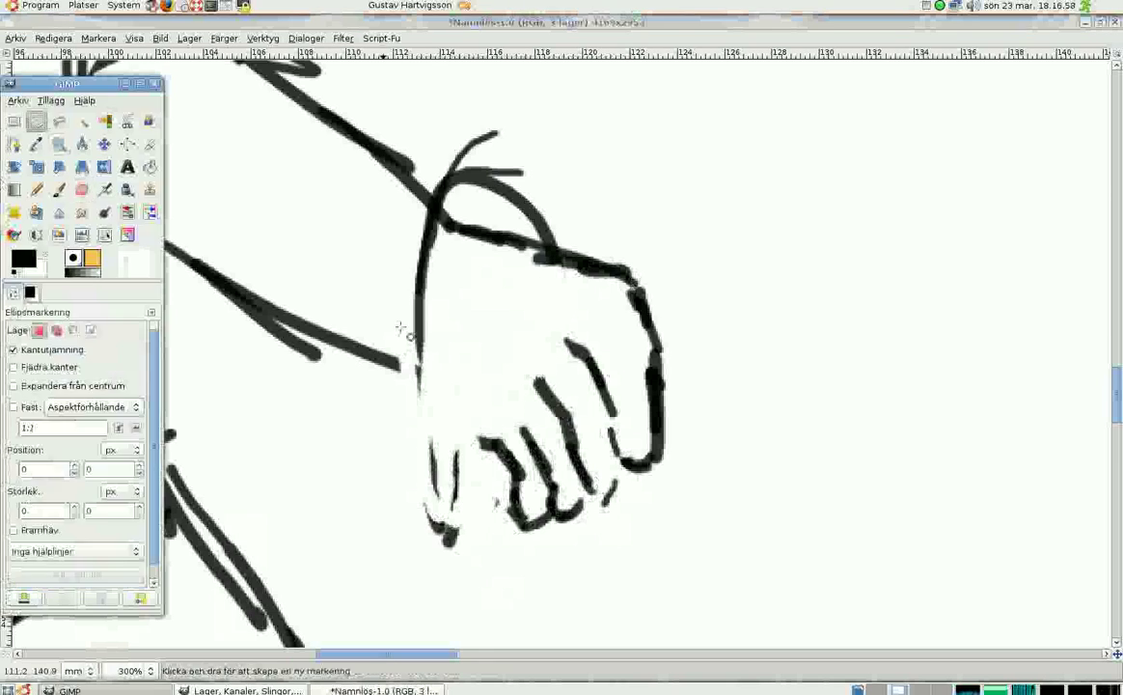
{"action": "left_click_drag", "start_coordinate": [358, 243], "coordinate": [476, 577]}
{"action": "key", "text": "Tab"}
{"action": "key", "text": "f"}
{"action": "mouse_move", "coordinate": [540, 99]}
{"action": "left_mouse_down"}
{"action": "mouse_move", "coordinate": [612, 117]}
{"action": "mouse_move", "coordinate": [571, 140]}
{"action": "left_mouse_up"}
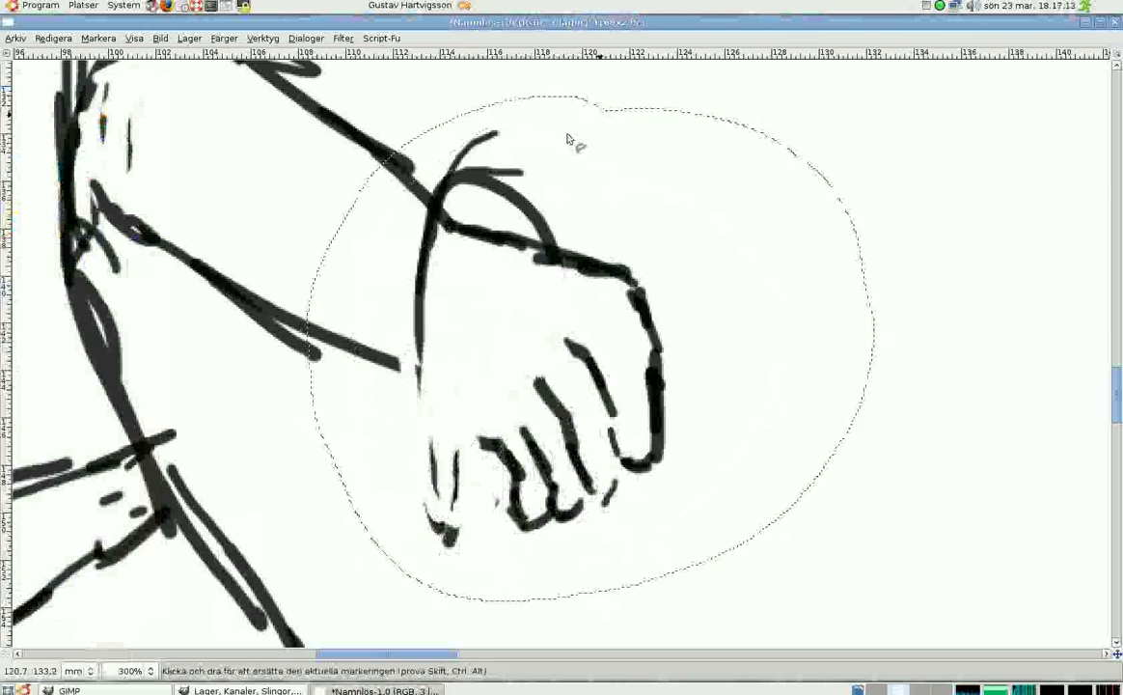
{"action": "key", "text": "Delete"}
{"action": "key", "text": "ctrl+shift+a"}
{"action": "key", "text": "Tab"}
{"action": "key", "text": "Tab"}
Paint a round fist outline at the arm's end with dense strokes on its right side.
{"action": "key", "text": "p"}
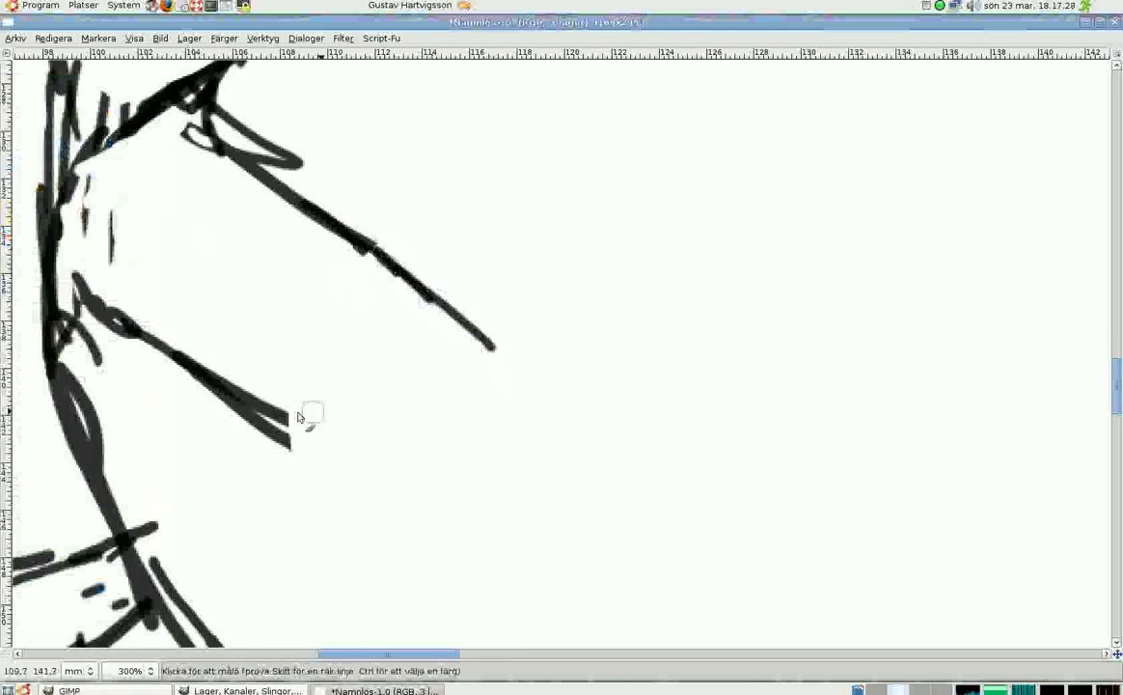
{"action": "scroll", "coordinate": [572, 262], "scroll_direction": "down", "scroll_amount": 2}
{"action": "left_click_drag", "start_coordinate": [464, 258], "coordinate": [577, 416]}
{"action": "left_click_drag", "start_coordinate": [515, 225], "coordinate": [492, 400]}
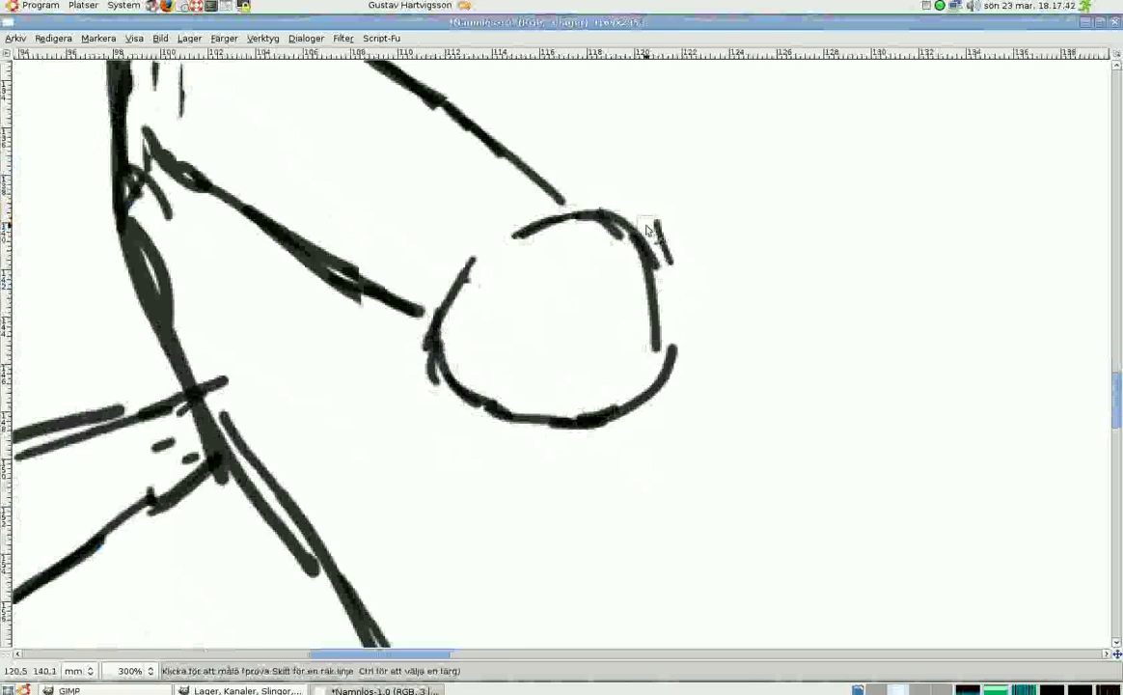
{"action": "left_click_drag", "start_coordinate": [578, 202], "coordinate": [617, 357]}
{"action": "scroll", "coordinate": [326, 451], "scroll_direction": "right", "scroll_amount": 5}
{"action": "scroll", "coordinate": [285, 338], "scroll_direction": "left", "scroll_amount": 5}
{"action": "mouse_move", "coordinate": [516, 265]}
{"action": "left_mouse_down"}
{"action": "mouse_move", "coordinate": [676, 289]}
{"action": "mouse_move", "coordinate": [637, 367]}
{"action": "mouse_move", "coordinate": [629, 427]}
{"action": "left_mouse_up"}
Draw five finger lines across the fist, then undo them.
{"action": "left_click_drag", "start_coordinate": [589, 357], "coordinate": [598, 473]}
{"action": "left_click_drag", "start_coordinate": [540, 357], "coordinate": [564, 483]}
{"action": "left_click_drag", "start_coordinate": [512, 386], "coordinate": [526, 501]}
{"action": "left_click_drag", "start_coordinate": [453, 376], "coordinate": [488, 507]}
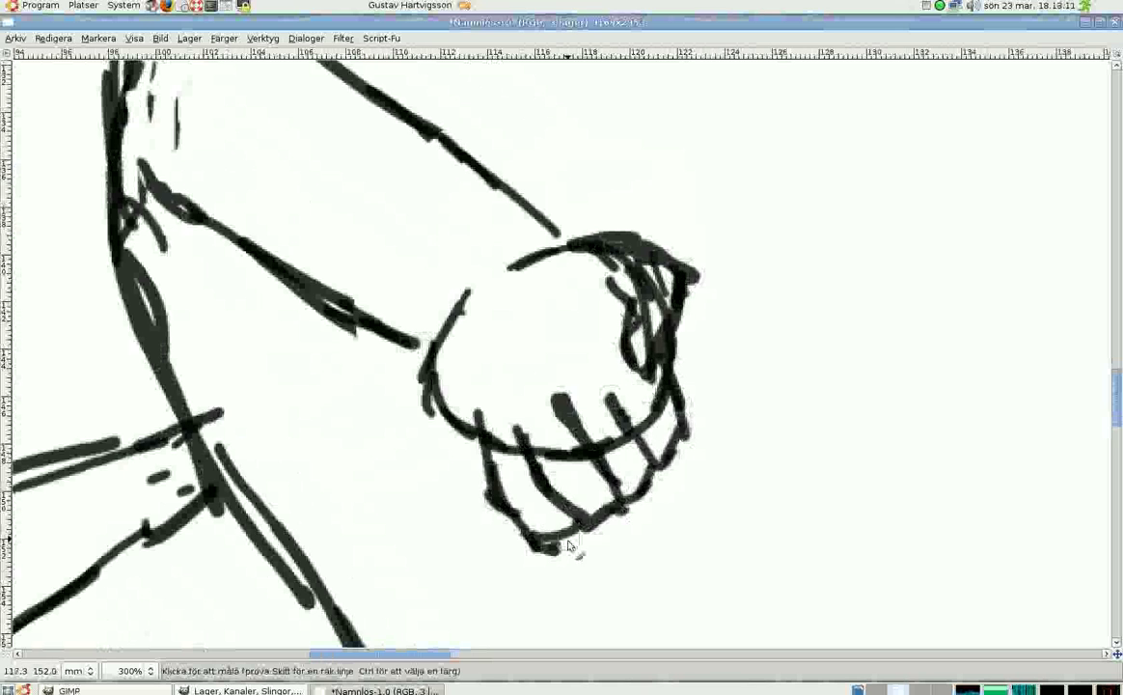
{"action": "left_click_drag", "start_coordinate": [425, 308], "coordinate": [453, 429]}
{"action": "key", "text": "ctrl+z"}
{"action": "key", "text": "ctrl+z"}
{"action": "key", "text": "ctrl+z"}
Outline a lower hand lobe and draw three finger lines inside it.
{"action": "left_click_drag", "start_coordinate": [425, 353], "coordinate": [588, 531]}
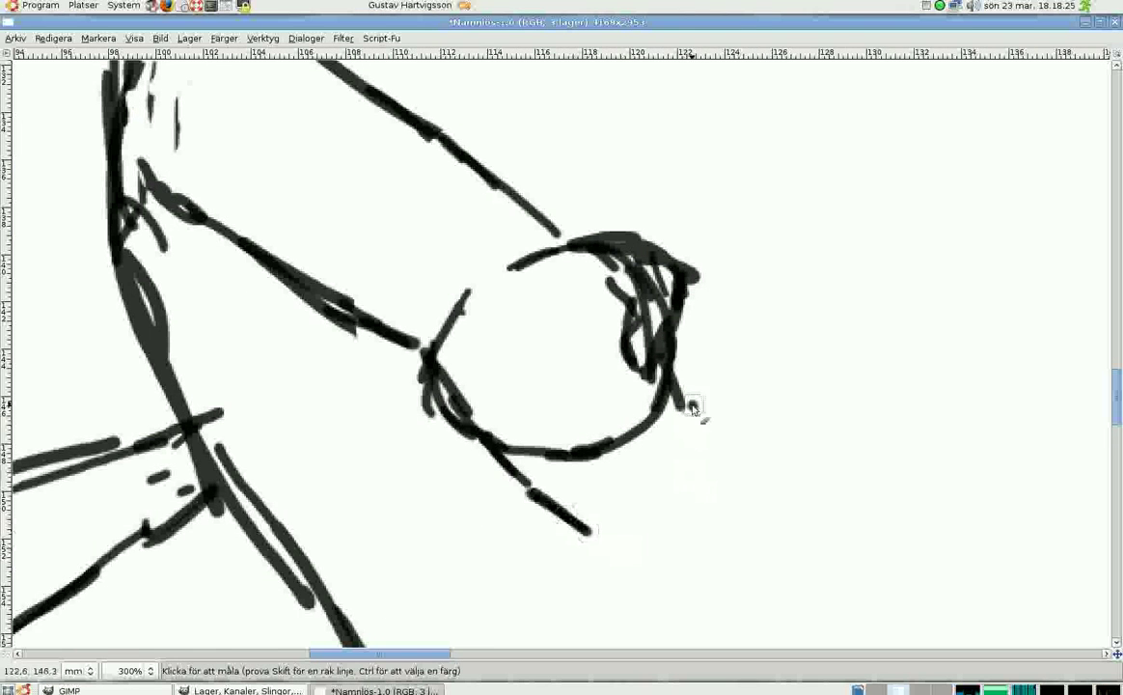
{"action": "left_click_drag", "start_coordinate": [676, 386], "coordinate": [722, 510]}
{"action": "left_click_drag", "start_coordinate": [588, 531], "coordinate": [656, 557]}
{"action": "left_click_drag", "start_coordinate": [584, 461], "coordinate": [622, 562]}
{"action": "left_click_drag", "start_coordinate": [623, 439], "coordinate": [656, 550]}
{"action": "left_click_drag", "start_coordinate": [663, 417], "coordinate": [702, 526]}
{"action": "scroll", "coordinate": [579, 386], "scroll_direction": "down", "scroll_amount": 2}
Erase dense overstrokes in the upper hand and ellipse-select the stray loop.
{"action": "key", "text": "shift+e"}
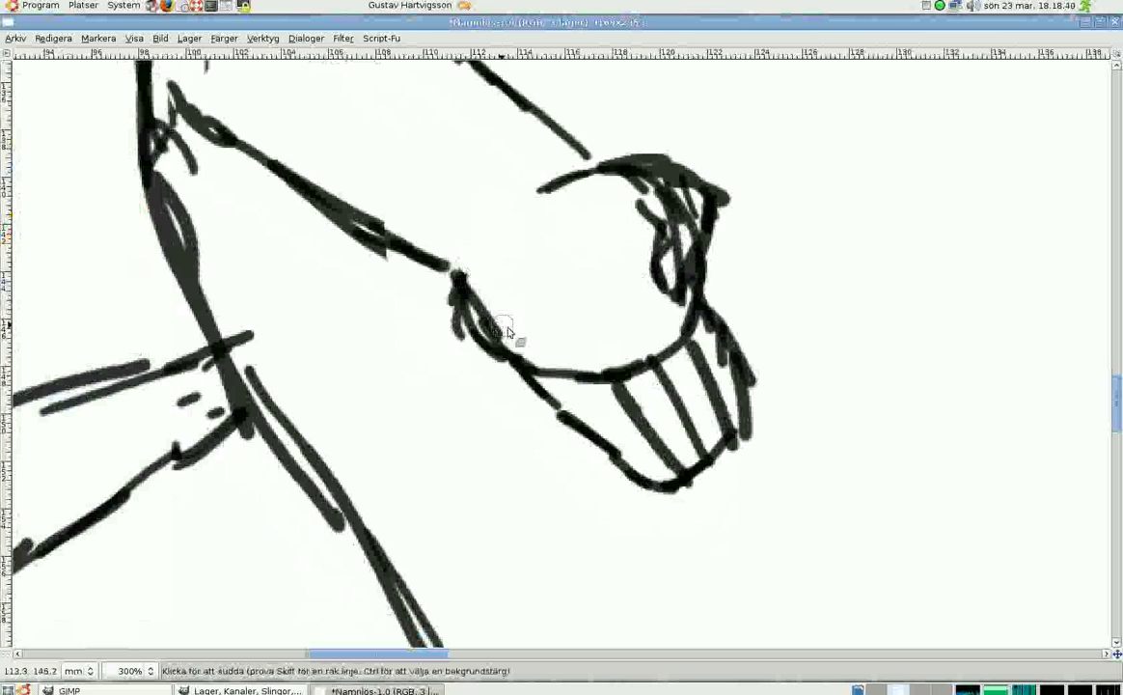
{"action": "left_click_drag", "start_coordinate": [688, 320], "coordinate": [657, 193]}
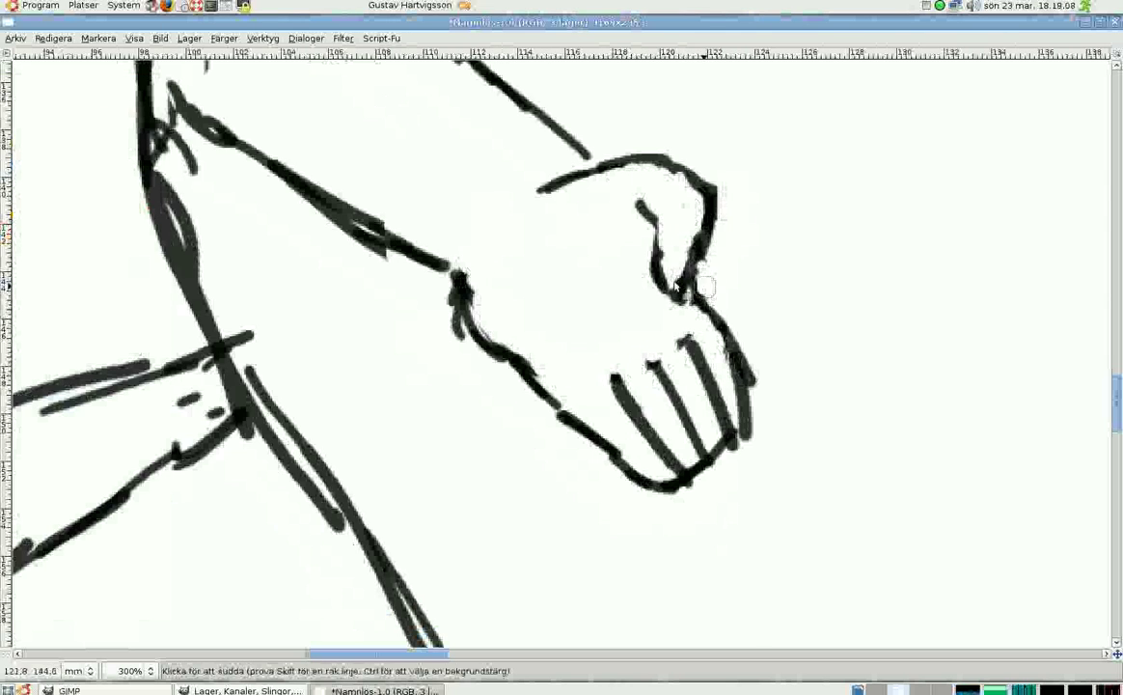
{"action": "scroll", "coordinate": [578, 405], "scroll_direction": "left", "scroll_amount": 10}
{"action": "scroll", "coordinate": [251, 463], "scroll_direction": "up", "scroll_amount": 3}
{"action": "key", "text": "e"}
{"action": "left_click_drag", "start_coordinate": [436, 271], "coordinate": [722, 539]}
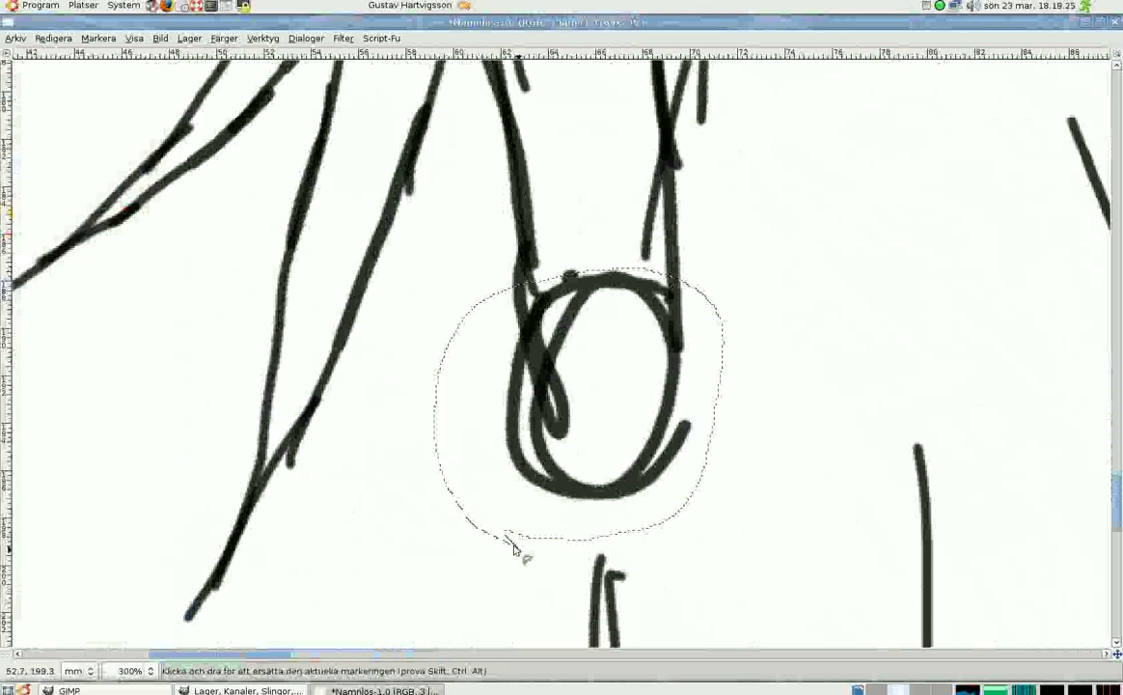
Delete the stray loop, then ink a new hand with fingers below the arm lines.
{"action": "key", "text": "Delete"}
{"action": "key", "text": "ctrl+shift+a"}
{"action": "key", "text": "r"}
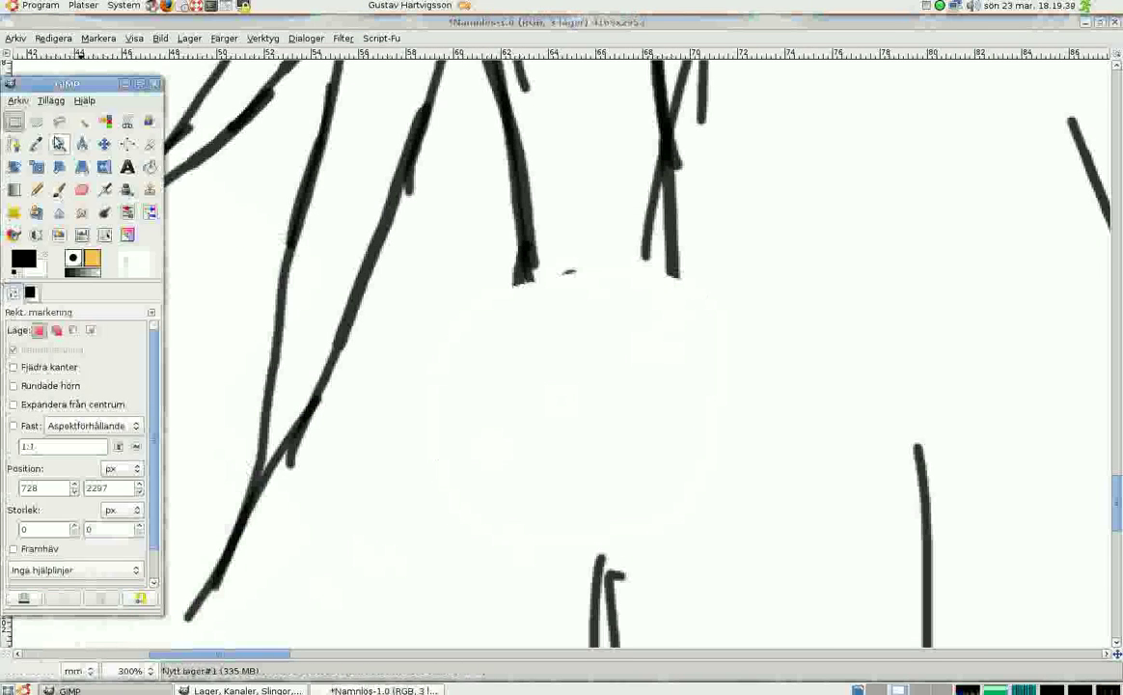
{"action": "left_click", "coordinate": [59, 189]}
{"action": "key", "text": "Tab"}
{"action": "left_click_drag", "start_coordinate": [679, 282], "coordinate": [646, 391]}
{"action": "mouse_move", "coordinate": [522, 298]}
{"action": "left_mouse_down"}
{"action": "mouse_move", "coordinate": [488, 390]}
{"action": "mouse_move", "coordinate": [637, 417]}
{"action": "left_mouse_up"}
{"action": "mouse_move", "coordinate": [560, 390]}
{"action": "left_mouse_down"}
{"action": "mouse_move", "coordinate": [538, 439]}
{"action": "mouse_move", "coordinate": [571, 439]}
{"action": "left_mouse_up"}
{"action": "left_click_drag", "start_coordinate": [615, 436], "coordinate": [667, 316]}
{"action": "scroll", "coordinate": [650, 354], "scroll_direction": "up", "scroll_amount": 2}
Erase the stray strokes around the new hand.
{"action": "key", "text": "Tab"}
{"action": "key", "text": "shift+e"}
{"action": "key", "text": "Tab"}
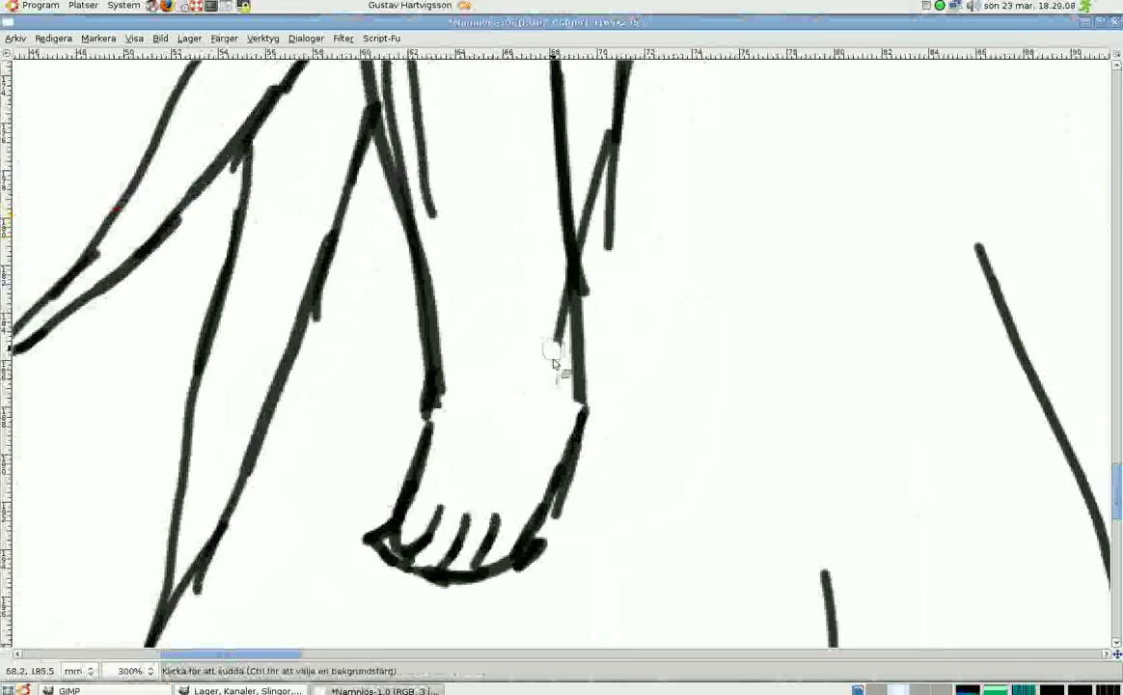
{"action": "left_click_drag", "start_coordinate": [512, 259], "coordinate": [532, 571]}
{"action": "scroll", "coordinate": [532, 571], "scroll_direction": "right", "scroll_amount": 3}
{"action": "scroll", "coordinate": [298, 184], "scroll_direction": "up", "scroll_amount": 2}
{"action": "scroll", "coordinate": [298, 184], "scroll_direction": "left", "scroll_amount": 2}
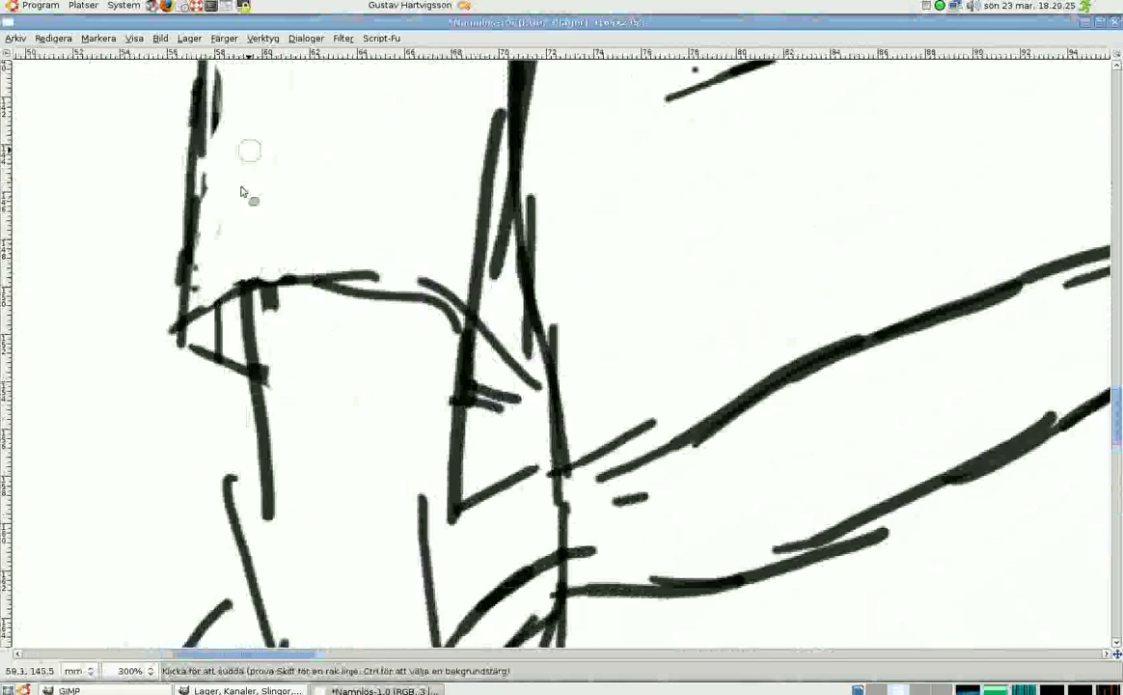
{"action": "scroll", "coordinate": [221, 100], "scroll_direction": "up", "scroll_amount": 3}
{"action": "scroll", "coordinate": [113, 271], "scroll_direction": "up", "scroll_amount": 5}
{"action": "scroll", "coordinate": [113, 271], "scroll_direction": "right", "scroll_amount": 3}
{"action": "scroll", "coordinate": [92, 409], "scroll_direction": "up", "scroll_amount": 5}
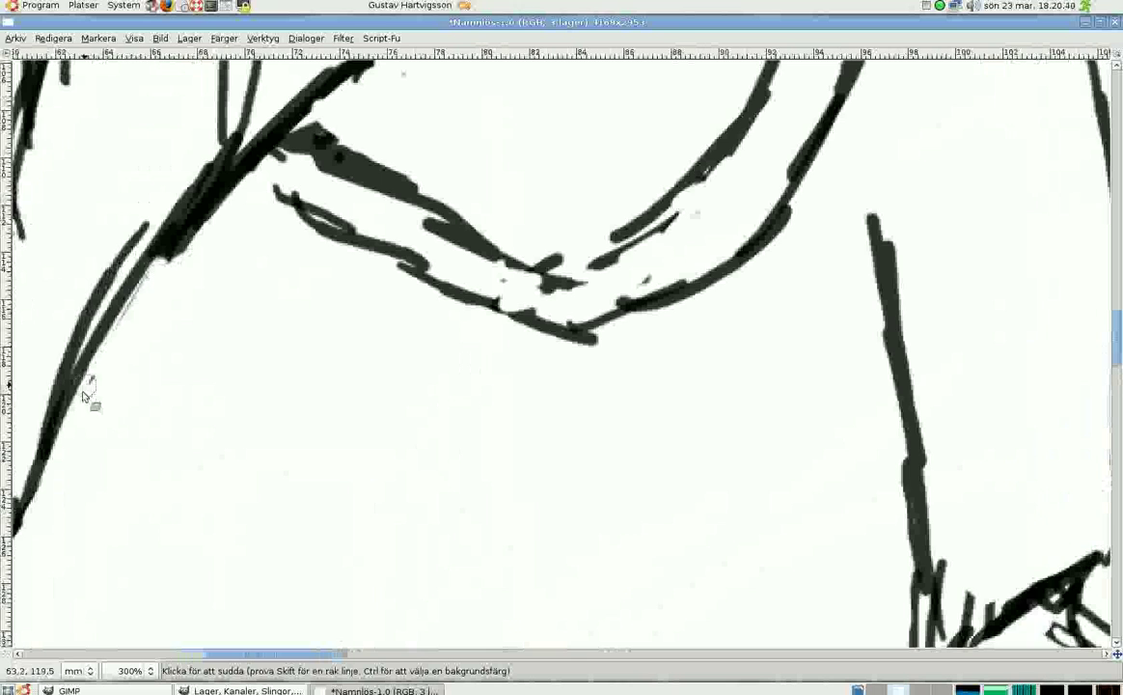
Thin the thick strokes where the collar, neck and shoulder lines meet.
{"action": "scroll", "coordinate": [193, 290], "scroll_direction": "down", "scroll_amount": 3}
{"action": "scroll", "coordinate": [193, 290], "scroll_direction": "left", "scroll_amount": 3}
{"action": "scroll", "coordinate": [290, 308], "scroll_direction": "up", "scroll_amount": 6}
{"action": "scroll", "coordinate": [290, 309], "scroll_direction": "right", "scroll_amount": 3}
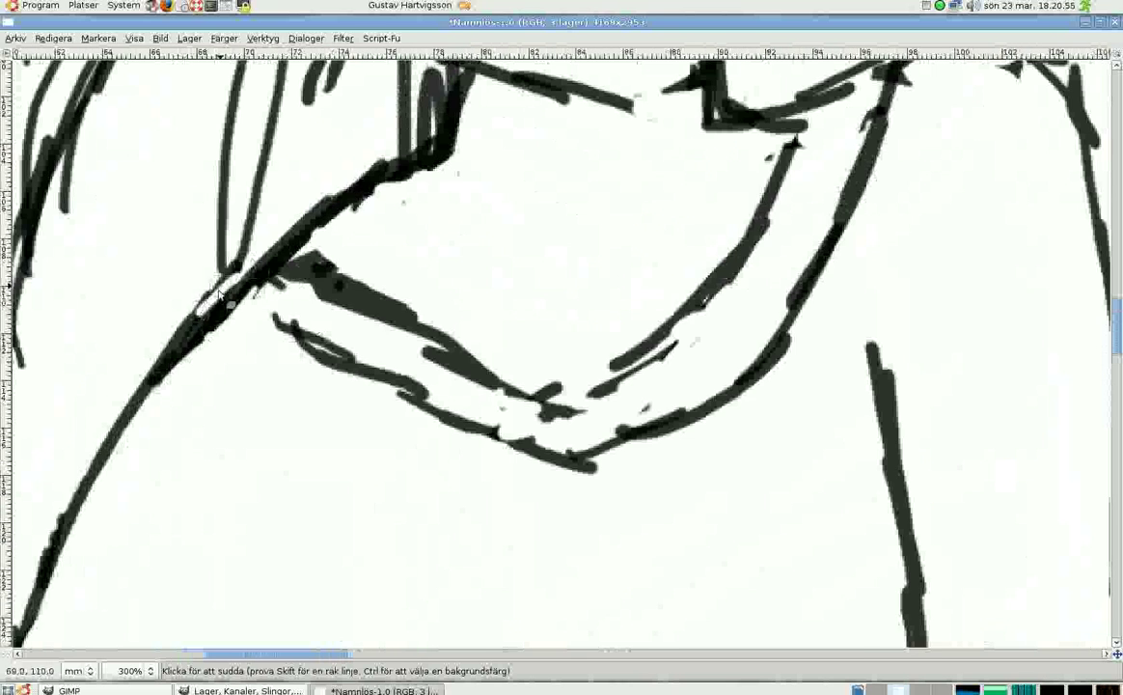
{"action": "scroll", "coordinate": [270, 377], "scroll_direction": "right", "scroll_amount": 3}
{"action": "scroll", "coordinate": [270, 376], "scroll_direction": "up", "scroll_amount": 2}
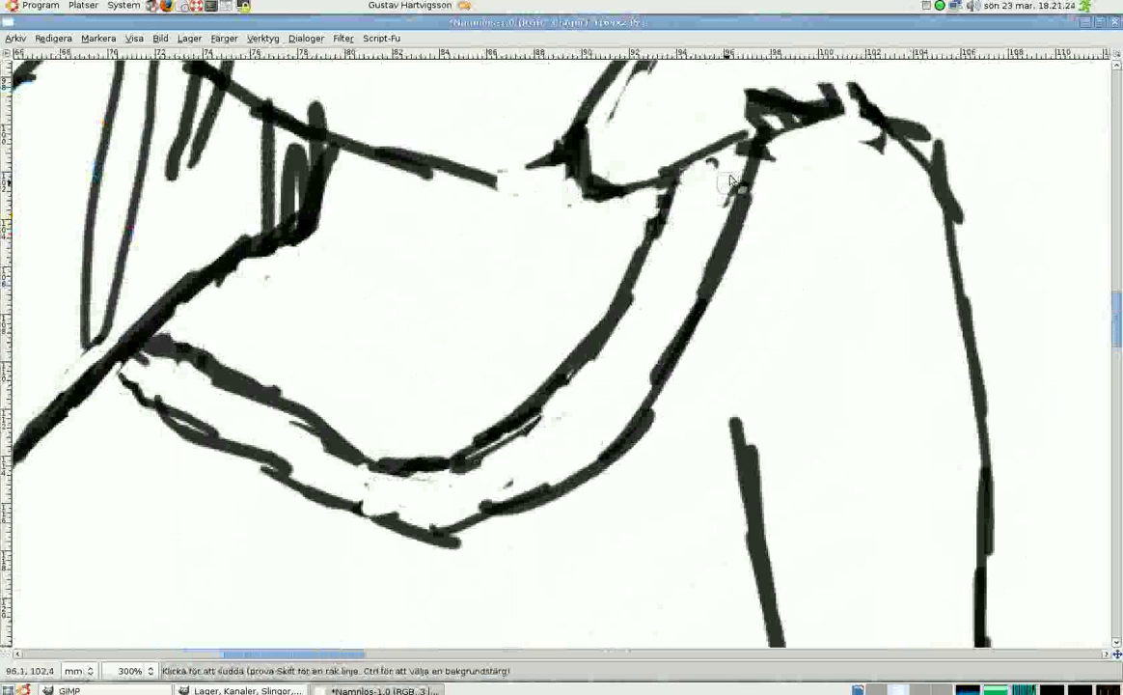
{"action": "scroll", "coordinate": [254, 481], "scroll_direction": "up", "scroll_amount": 2}
{"action": "scroll", "coordinate": [254, 482], "scroll_direction": "right", "scroll_amount": 3}
{"action": "left_click_drag", "start_coordinate": [579, 232], "coordinate": [752, 348]}
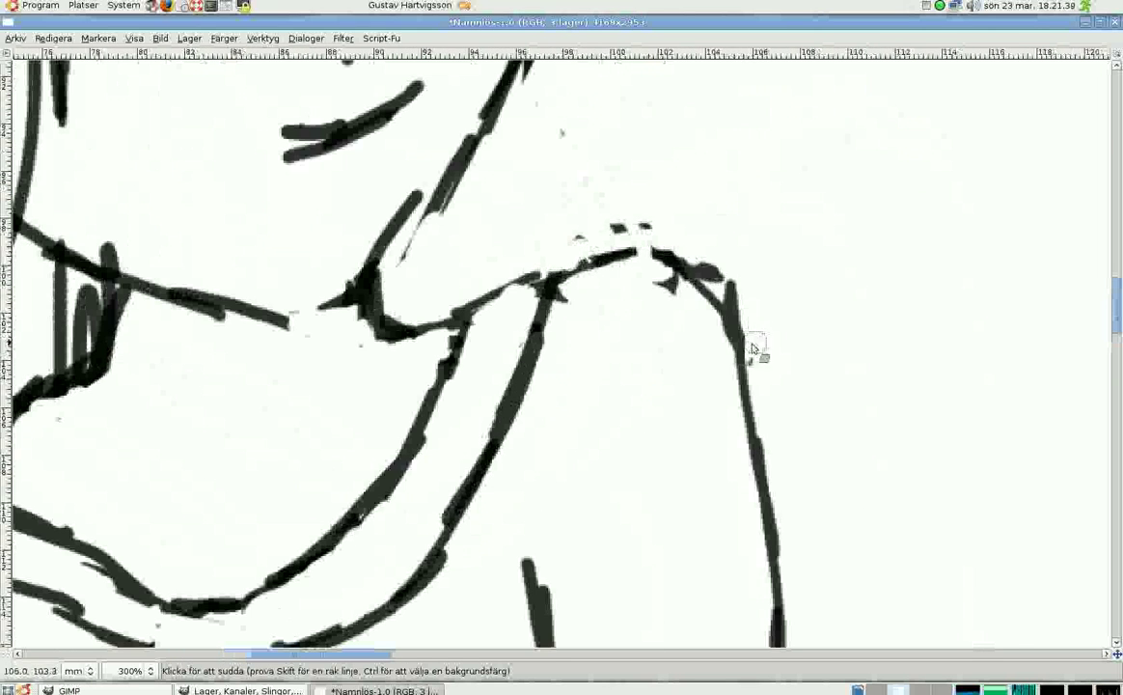
{"action": "scroll", "coordinate": [415, 259], "scroll_direction": "up", "scroll_amount": 5}
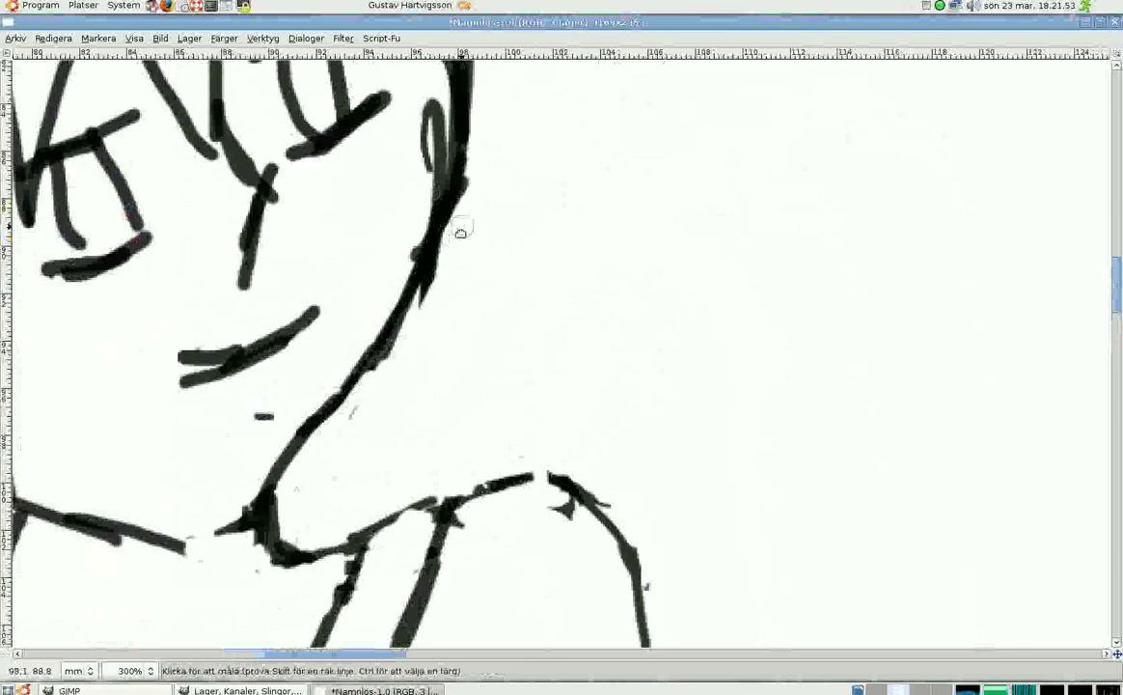
{"action": "scroll", "coordinate": [415, 258], "scroll_direction": "left", "scroll_amount": 5}
{"action": "key", "text": "p"}
{"action": "scroll", "coordinate": [748, 186], "scroll_direction": "down", "scroll_amount": 3}
Lasso the face and delete the old eyes, mouth and leftover eye strokes.
{"action": "key", "text": "f"}
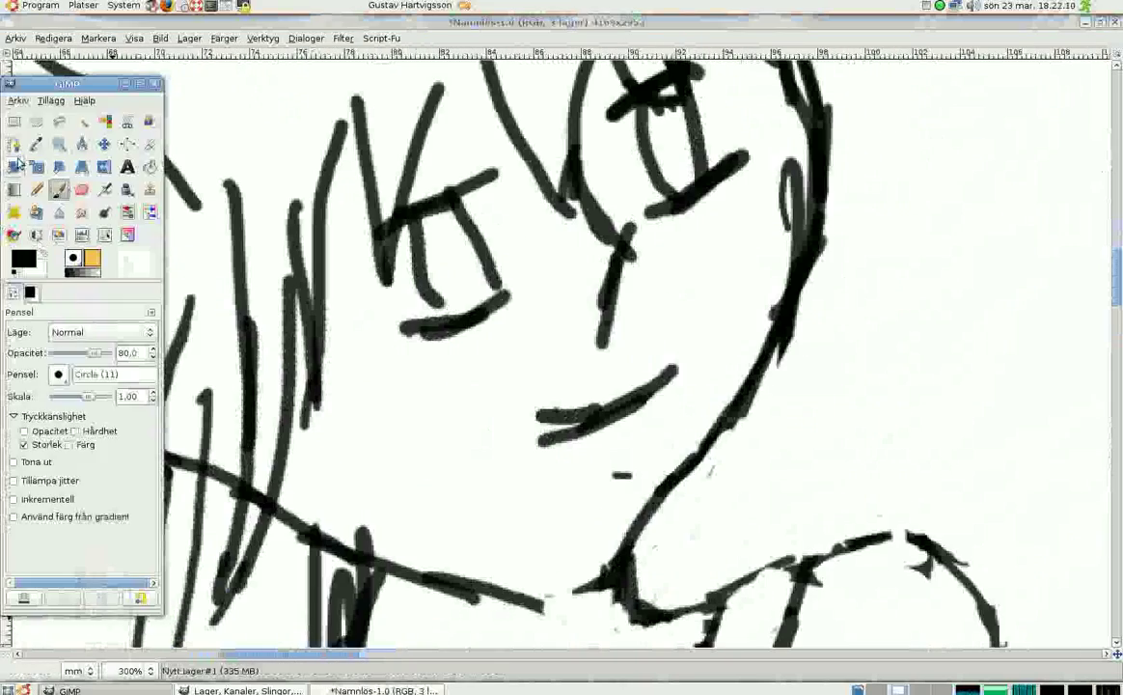
{"action": "left_click_drag", "start_coordinate": [492, 552], "coordinate": [765, 267]}
{"action": "left_click_drag", "start_coordinate": [475, 126], "coordinate": [492, 557]}
{"action": "key", "text": "Delete"}
{"action": "key", "text": "ctrl+shift+a"}
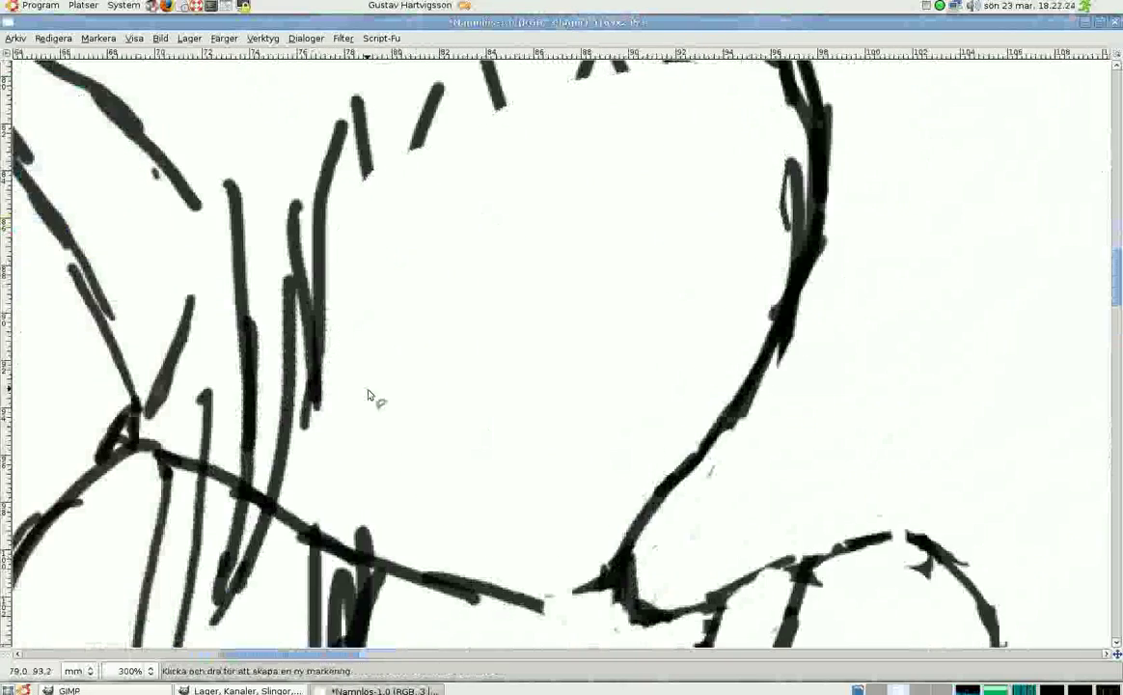
{"action": "scroll", "coordinate": [374, 441], "scroll_direction": "up", "scroll_amount": 3}
{"action": "left_click_drag", "start_coordinate": [729, 270], "coordinate": [377, 453]}
{"action": "key", "text": "Delete"}
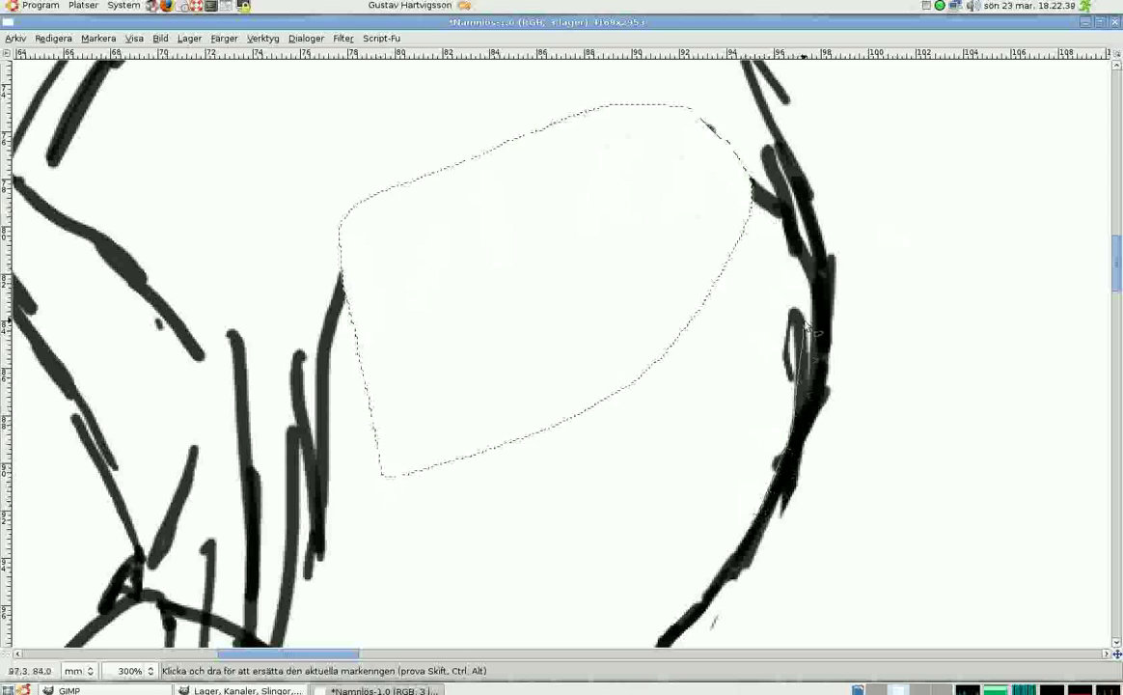
{"action": "scroll", "coordinate": [690, 427], "scroll_direction": "down", "scroll_amount": 5}
Ink two eyebrows, a mouth, and two boxed eyes with pupils.
{"action": "left_click", "coordinate": [126, 692]}
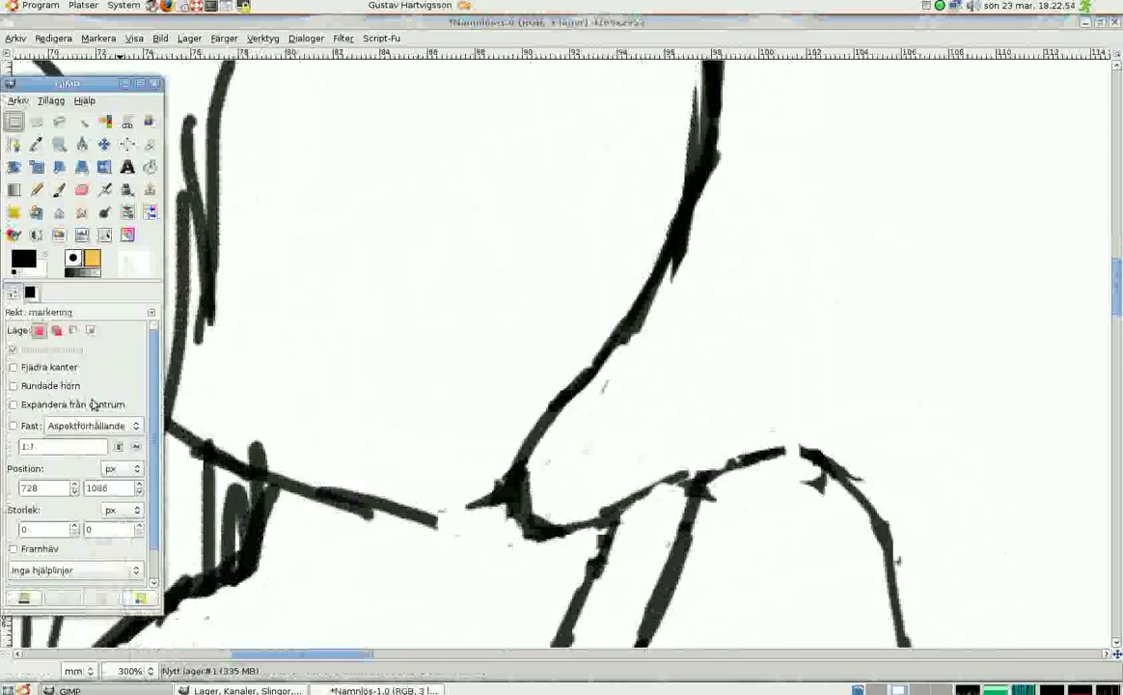
{"action": "scroll", "coordinate": [296, 281], "scroll_direction": "up", "scroll_amount": 3}
{"action": "left_click_drag", "start_coordinate": [344, 251], "coordinate": [359, 320]}
{"action": "left_click_drag", "start_coordinate": [360, 334], "coordinate": [347, 375]}
{"action": "left_click_drag", "start_coordinate": [222, 274], "coordinate": [284, 249]}
{"action": "left_click_drag", "start_coordinate": [403, 246], "coordinate": [487, 249]}
{"action": "left_click_drag", "start_coordinate": [288, 534], "coordinate": [413, 494]}
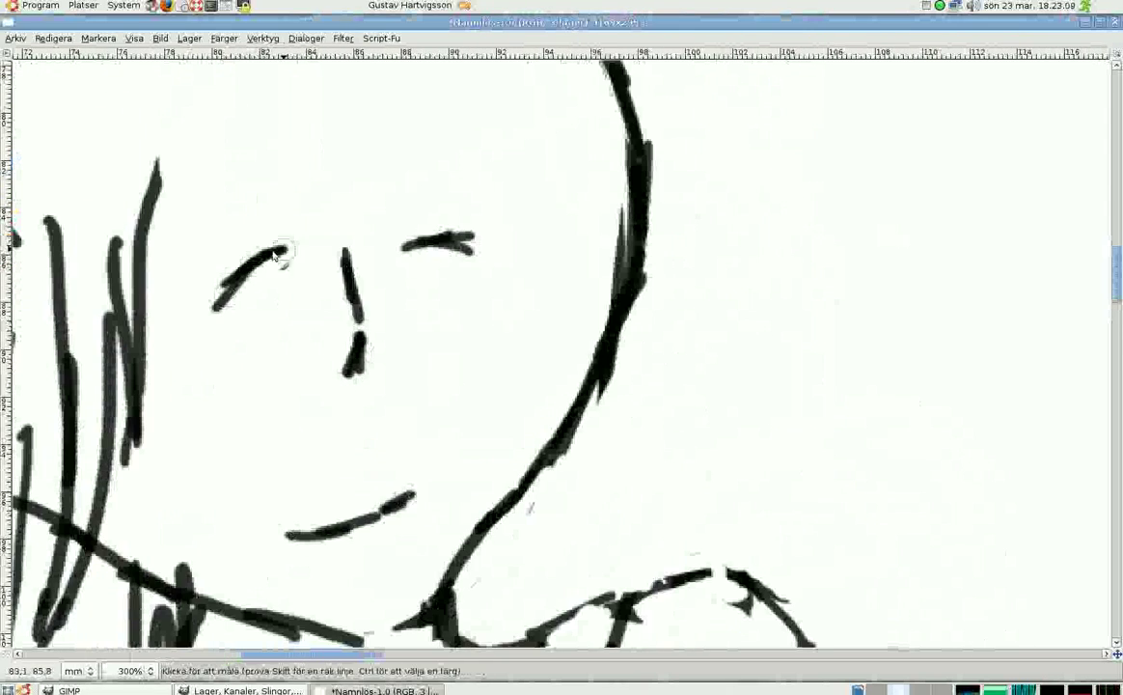
{"action": "left_click_drag", "start_coordinate": [248, 287], "coordinate": [314, 346]}
{"action": "left_click_drag", "start_coordinate": [317, 252], "coordinate": [317, 343]}
{"action": "left_click_drag", "start_coordinate": [415, 331], "coordinate": [461, 338]}
{"action": "left_click_drag", "start_coordinate": [405, 246], "coordinate": [506, 319]}
{"action": "left_click_drag", "start_coordinate": [471, 248], "coordinate": [473, 326]}
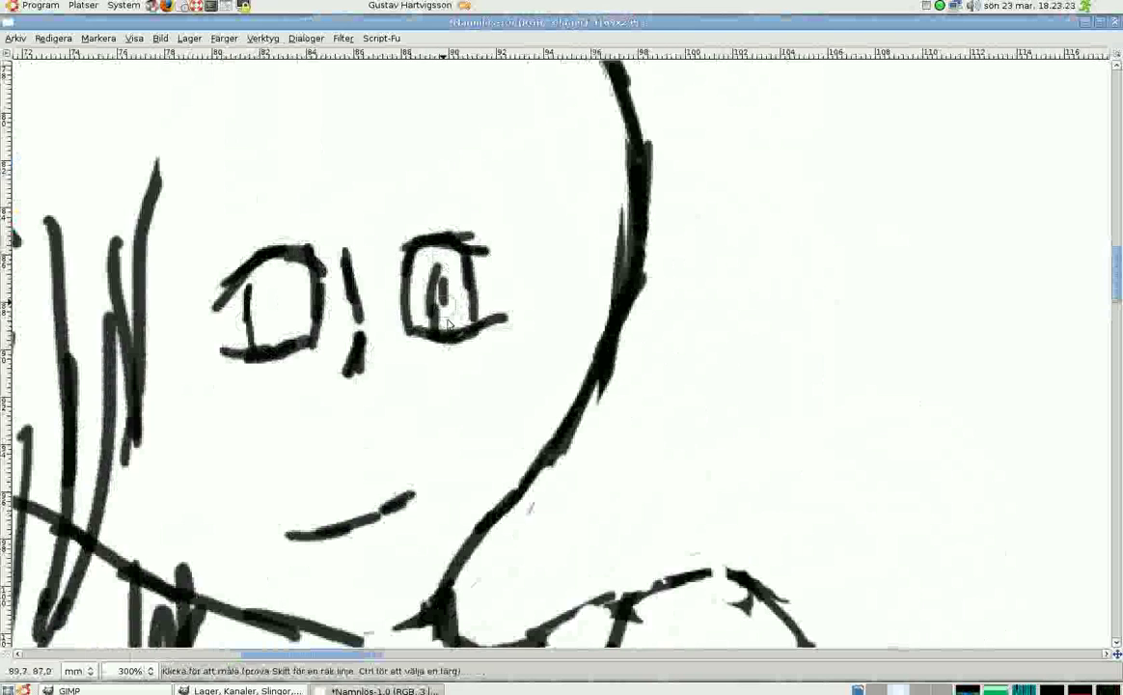
Draw spiky bangs, long hair strands on the left and strokes along the head outline.
{"action": "scroll", "coordinate": [447, 323], "scroll_direction": "up", "scroll_amount": 3}
{"action": "scroll", "coordinate": [446, 323], "scroll_direction": "left", "scroll_amount": 1}
{"action": "left_click_drag", "start_coordinate": [212, 288], "coordinate": [239, 487]}
{"action": "left_click_drag", "start_coordinate": [273, 374], "coordinate": [367, 340]}
{"action": "left_click_drag", "start_coordinate": [424, 347], "coordinate": [560, 347]}
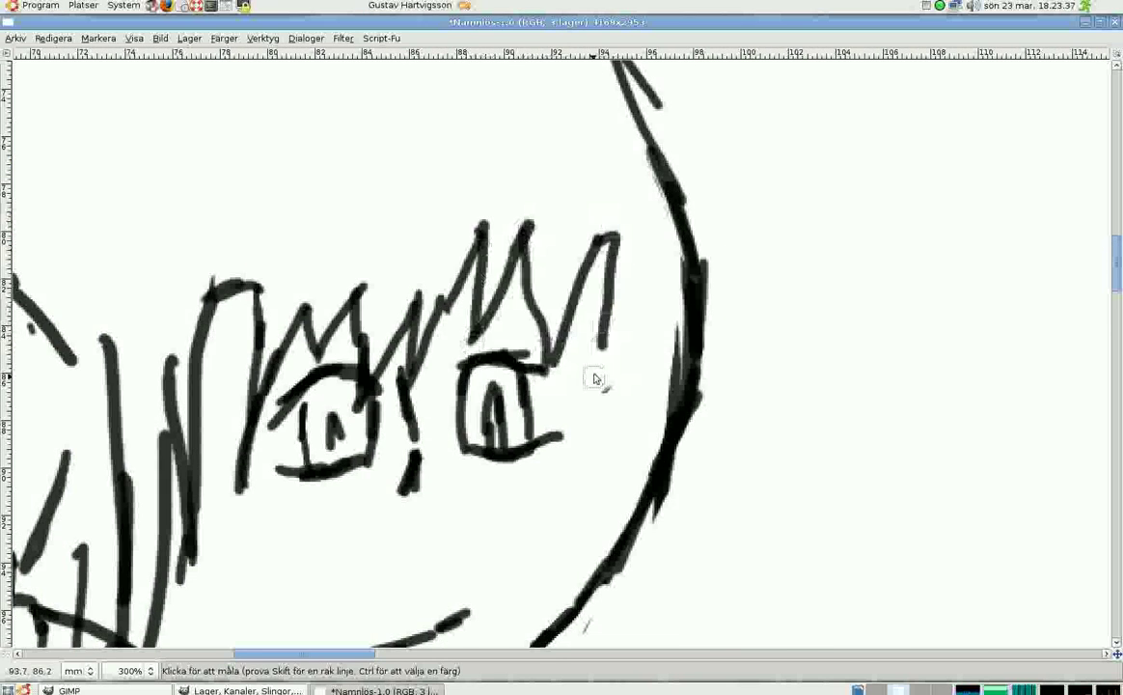
{"action": "scroll", "coordinate": [584, 294], "scroll_direction": "right", "scroll_amount": 2}
{"action": "left_click_drag", "start_coordinate": [530, 111], "coordinate": [497, 319]}
Thin the head outline arc with the Eraser.
{"action": "key", "text": "shift+e"}
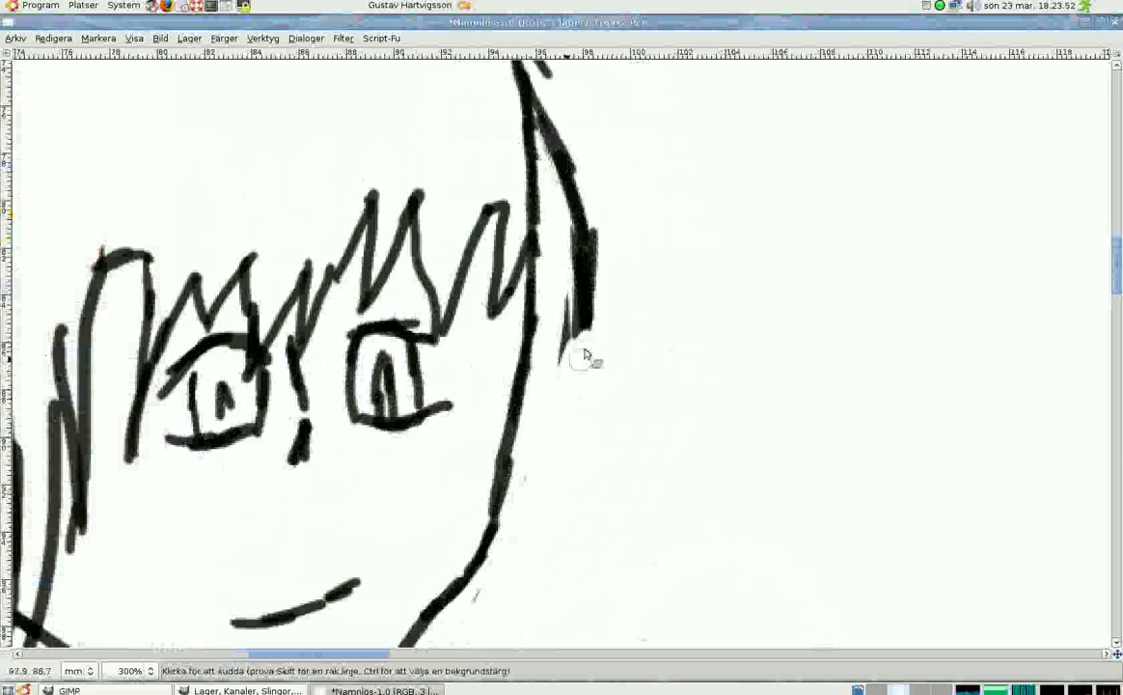
{"action": "scroll", "coordinate": [585, 355], "scroll_direction": "up", "scroll_amount": 3}
{"action": "left_click_drag", "start_coordinate": [12, 113], "coordinate": [526, 326]}
{"action": "scroll", "coordinate": [525, 326], "scroll_direction": "left", "scroll_amount": 3}
{"action": "mouse_move", "coordinate": [289, 241]}
{"action": "left_mouse_down"}
{"action": "mouse_move", "coordinate": [464, 176]}
{"action": "mouse_move", "coordinate": [259, 431]}
{"action": "mouse_move", "coordinate": [288, 389]}
{"action": "mouse_move", "coordinate": [421, 390]}
{"action": "left_mouse_up"}
{"action": "scroll", "coordinate": [464, 176], "scroll_direction": "left", "scroll_amount": 3}
{"action": "scroll", "coordinate": [422, 391], "scroll_direction": "down", "scroll_amount": 5}
{"action": "key", "text": "p"}
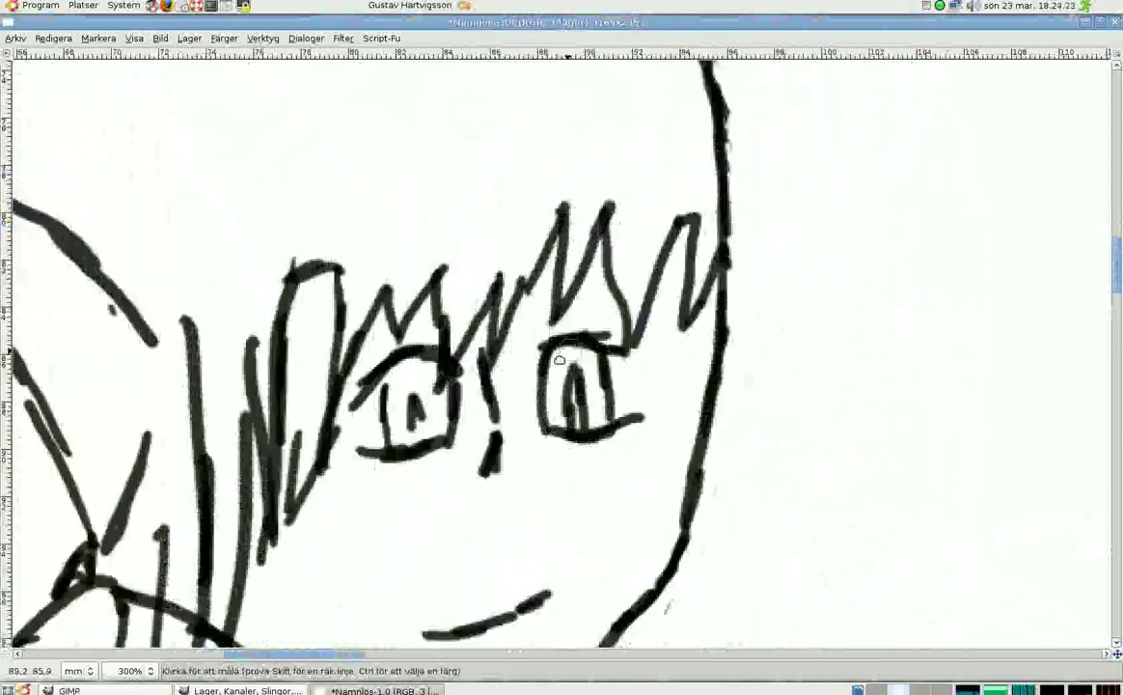
{"action": "scroll", "coordinate": [559, 360], "scroll_direction": "down", "scroll_amount": 3}
{"action": "scroll", "coordinate": [364, 306], "scroll_direction": "up", "scroll_amount": 4}
{"action": "key", "text": "Tab"}
Lasso and delete the previous eyes and mouth, then clear the selection.
{"action": "key", "text": "r"}
{"action": "key", "text": "Tab"}
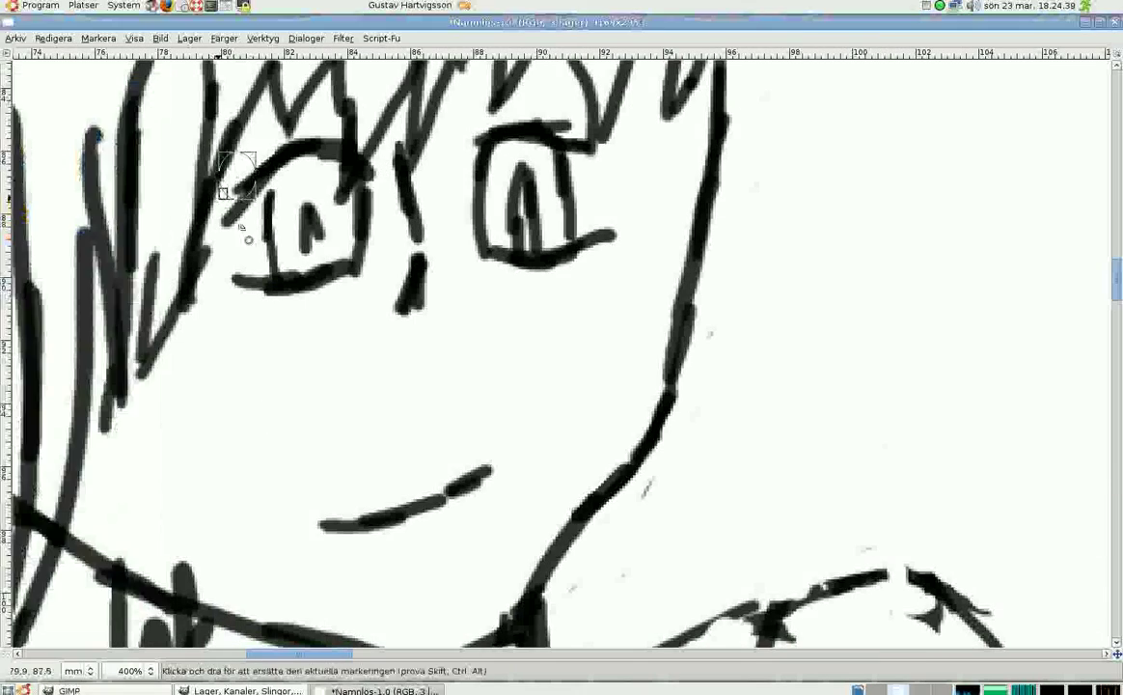
{"action": "left_click", "coordinate": [254, 147]}
{"action": "left_click_drag", "start_coordinate": [396, 145], "coordinate": [246, 152]}
{"action": "key", "text": "Delete"}
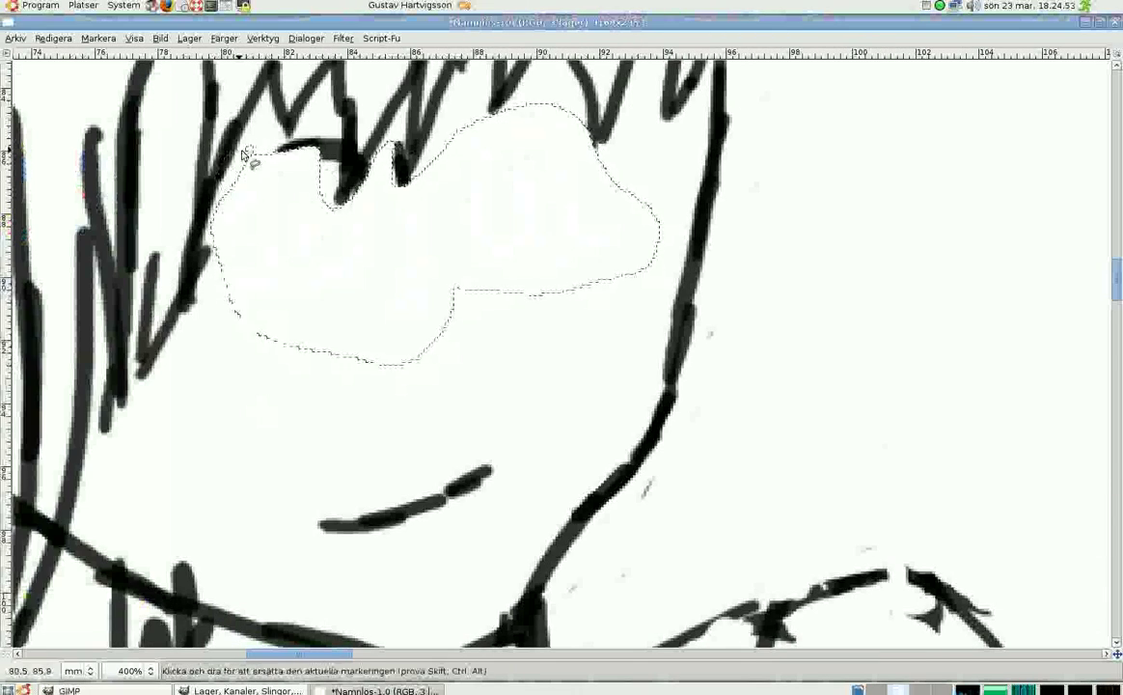
{"action": "left_click_drag", "start_coordinate": [270, 541], "coordinate": [269, 564]}
{"action": "key", "text": "Delete"}
{"action": "left_click_drag", "start_coordinate": [270, 172], "coordinate": [339, 138]}
{"action": "key", "text": "Tab"}
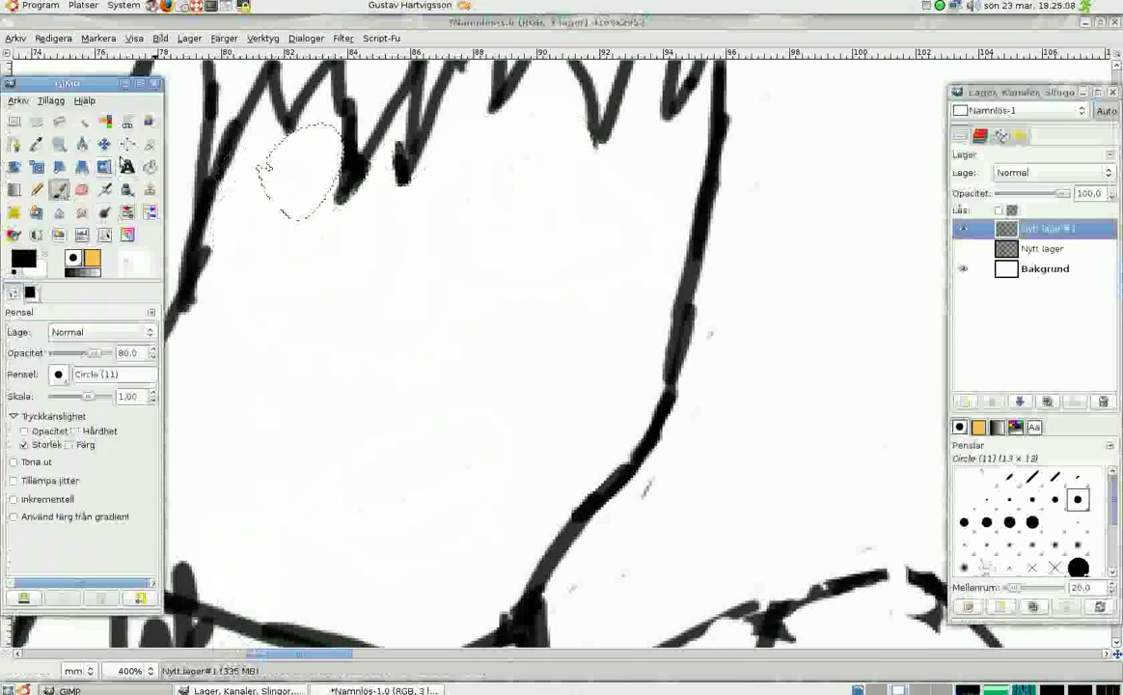
{"action": "key", "text": "Tab"}
{"action": "key", "text": "ctrl+shift+a"}
{"action": "key", "text": "Tab"}
{"action": "key", "text": "p"}
{"action": "key", "text": "Tab"}
Redraw the eyebrows, eyes with pupils, the mouth and an angled nose.
{"action": "left_click_drag", "start_coordinate": [442, 127], "coordinate": [558, 106]}
{"action": "left_click_drag", "start_coordinate": [257, 328], "coordinate": [362, 300]}
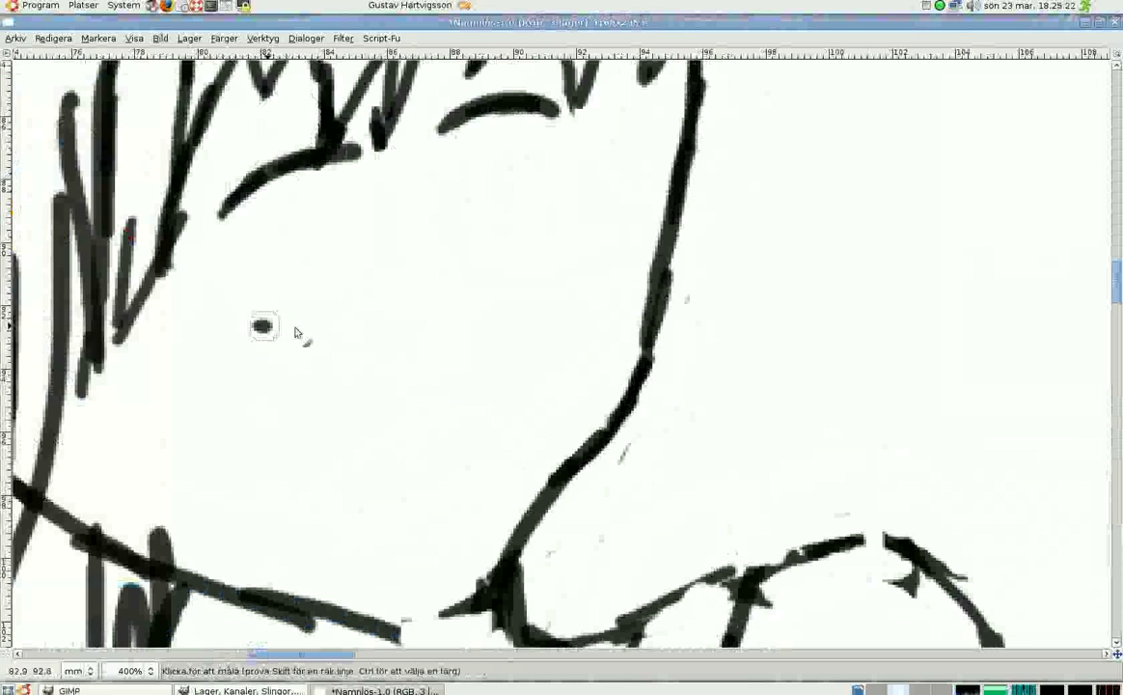
{"action": "left_click_drag", "start_coordinate": [436, 275], "coordinate": [584, 245]}
{"action": "left_click_drag", "start_coordinate": [483, 106], "coordinate": [497, 252]}
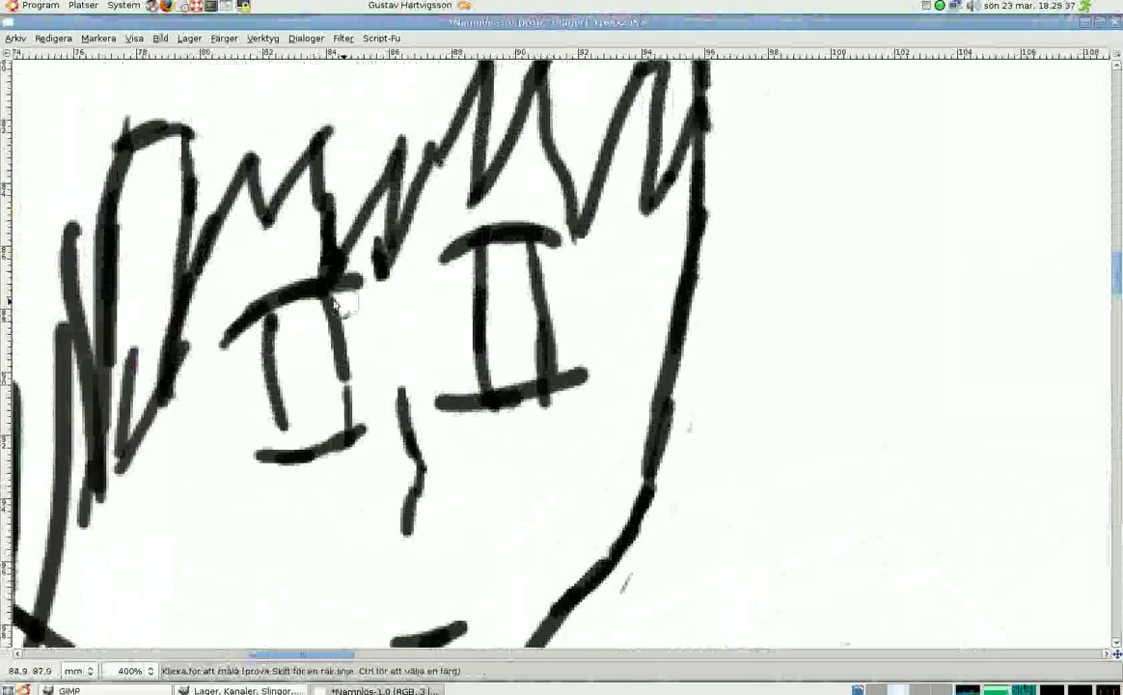
{"action": "left_click_drag", "start_coordinate": [391, 482], "coordinate": [463, 496]}
{"action": "left_click_drag", "start_coordinate": [270, 227], "coordinate": [290, 275]}
{"action": "left_click_drag", "start_coordinate": [449, 164], "coordinate": [463, 231]}
{"action": "scroll", "coordinate": [394, 316], "scroll_direction": "down", "scroll_amount": 2}
{"action": "left_click_drag", "start_coordinate": [385, 166], "coordinate": [393, 294]}
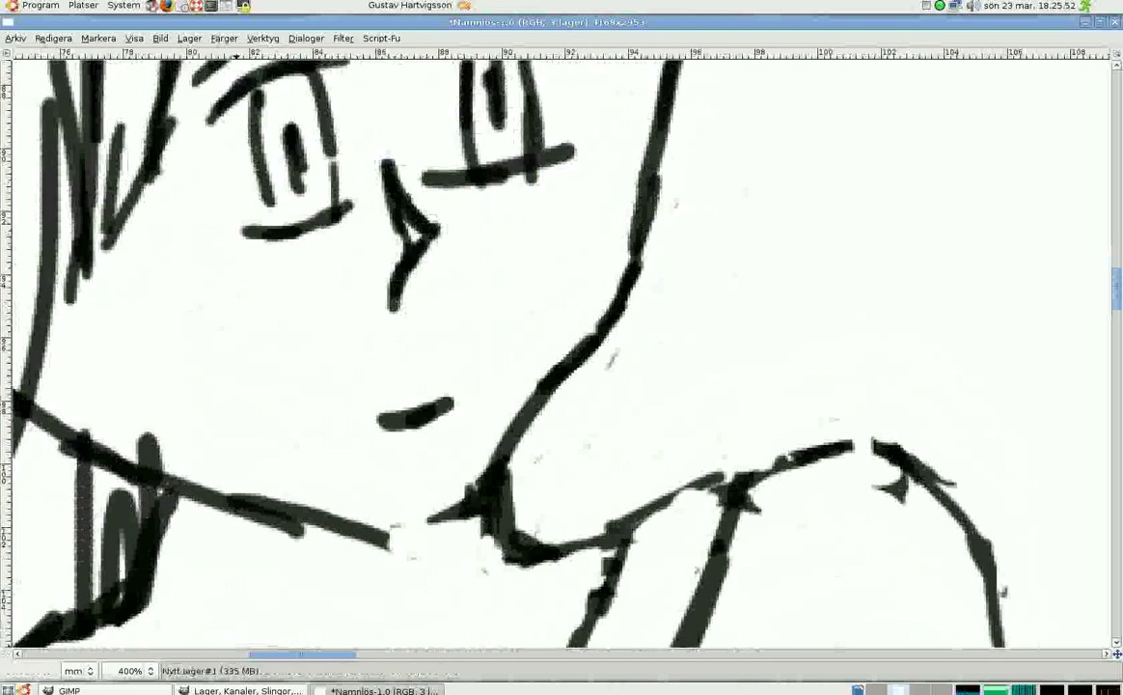
Pan around the canvas to check the redrawn face.
{"action": "key", "text": "shift+e"}
{"action": "key", "text": "Tab"}
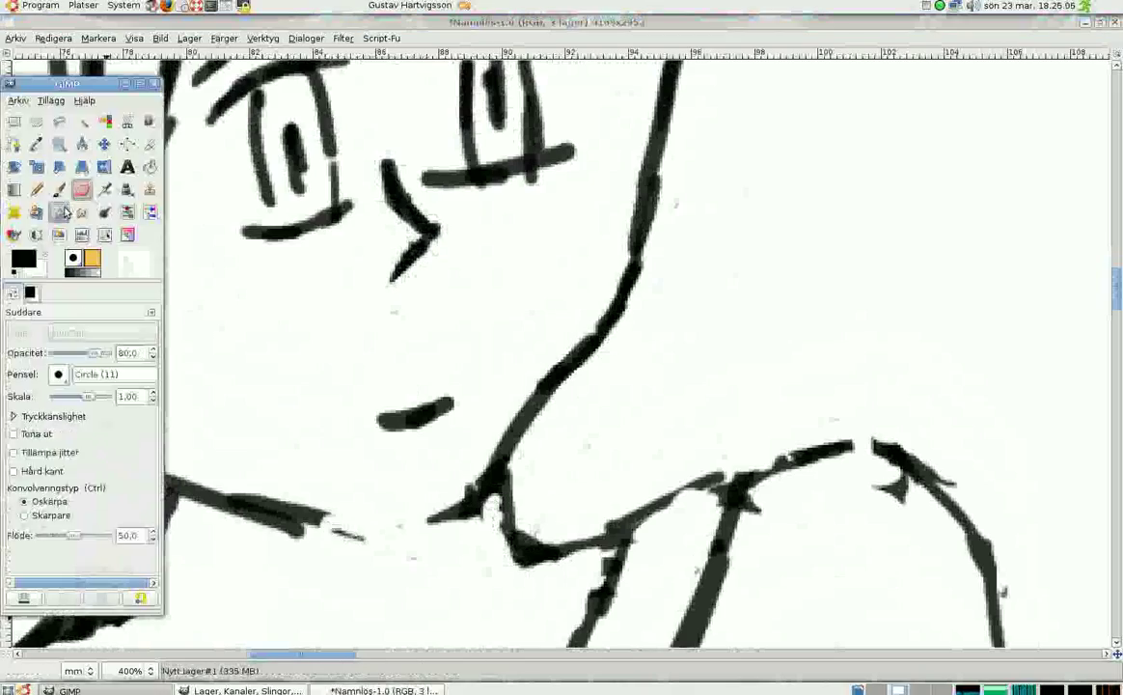
{"action": "key", "text": "Tab"}
{"action": "scroll", "coordinate": [386, 290], "scroll_direction": "up", "scroll_amount": 5}
{"action": "scroll", "coordinate": [289, 261], "scroll_direction": "left", "scroll_amount": 2}
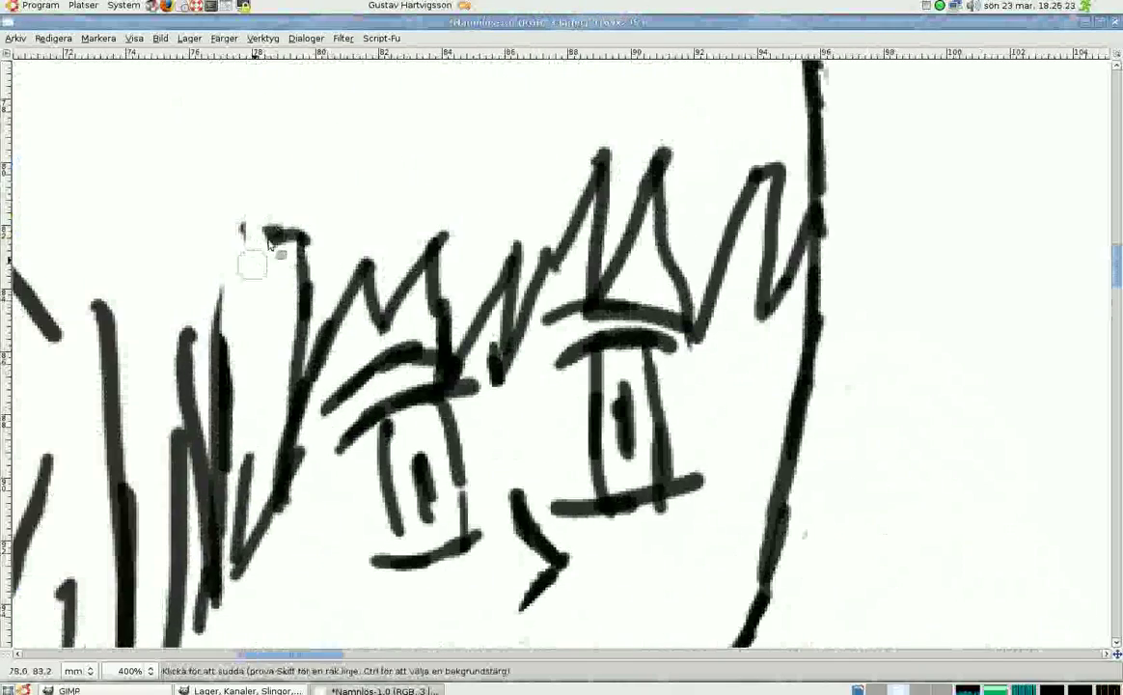
{"action": "scroll", "coordinate": [514, 294], "scroll_direction": "down", "scroll_amount": 5}
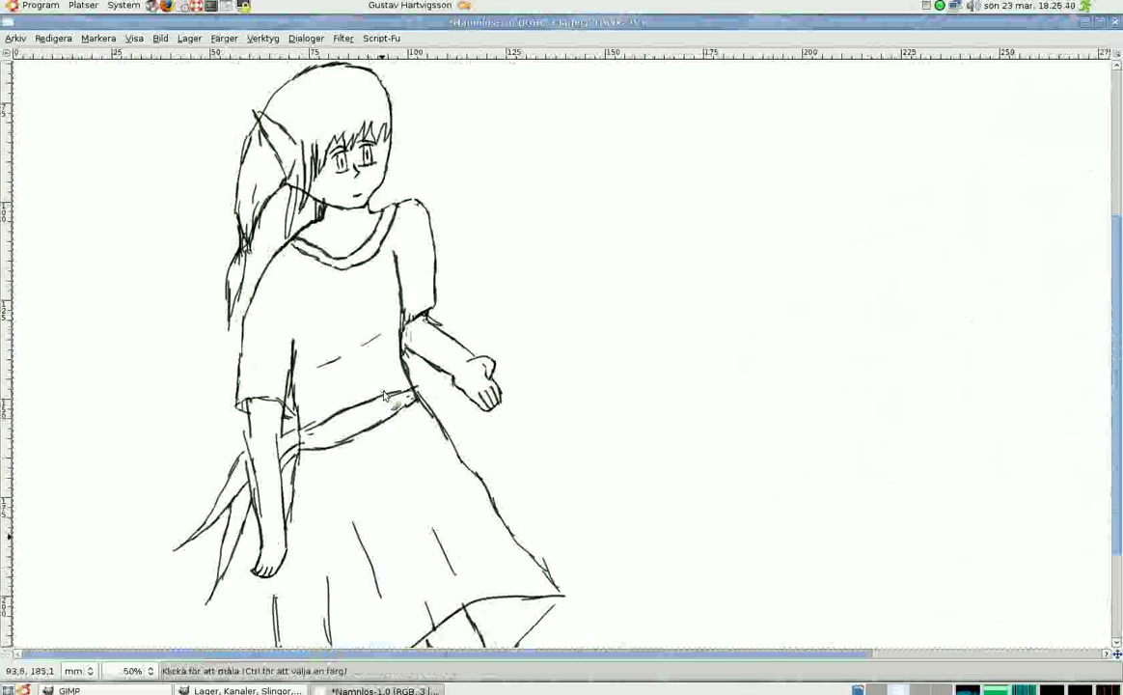
Zoom out to show the whole figure and the empty canvas beside it.
{"action": "key", "text": "o"}
{"action": "scroll", "coordinate": [699, 204], "scroll_direction": "up", "scroll_amount": 3}
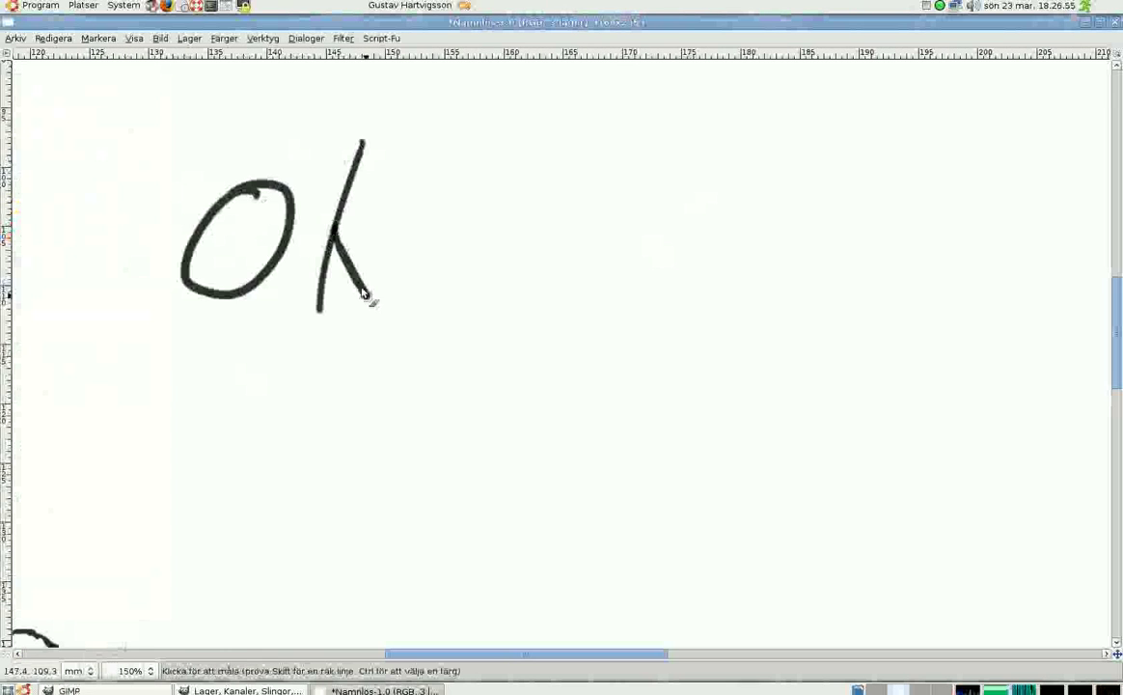